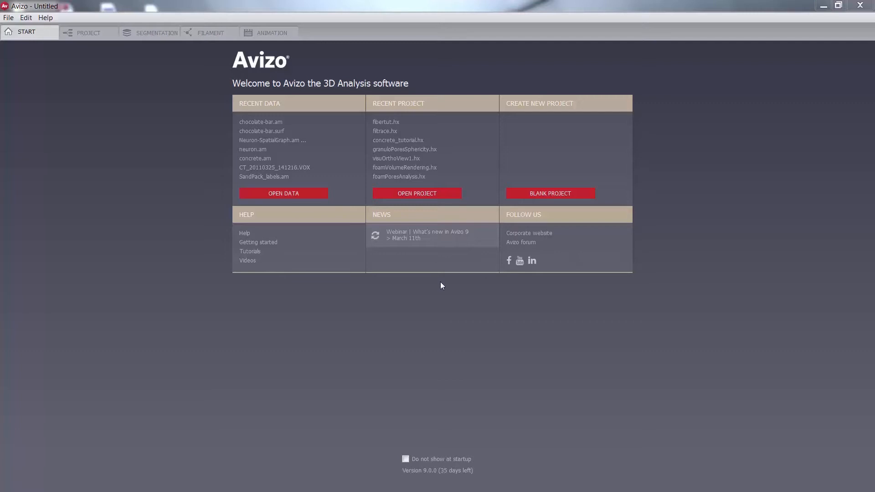
# Set the start page not to show at startup and switch to the project workspace
pyautogui.click(89, 33)
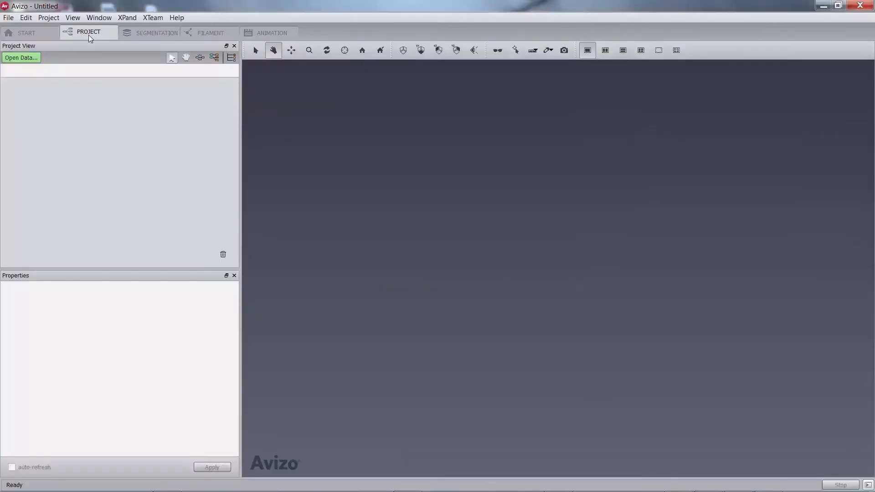
pyautogui.click(37, 35)
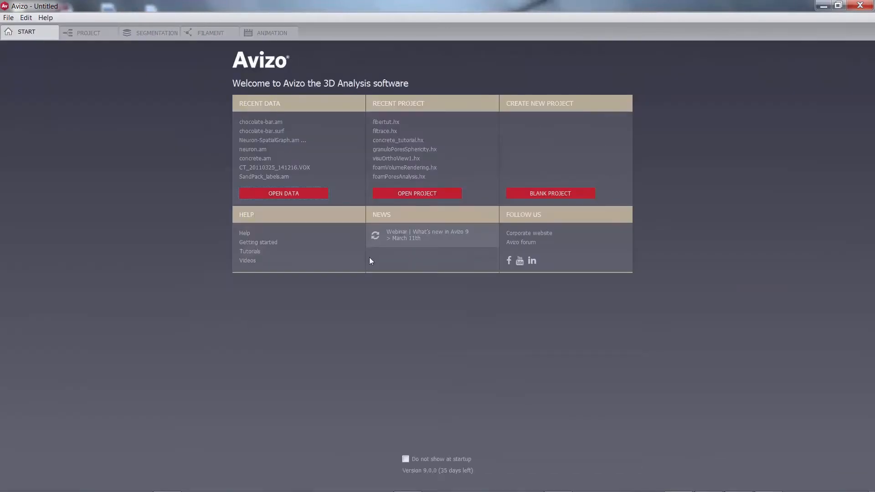
pyautogui.click(406, 460)
pyautogui.click(78, 35)
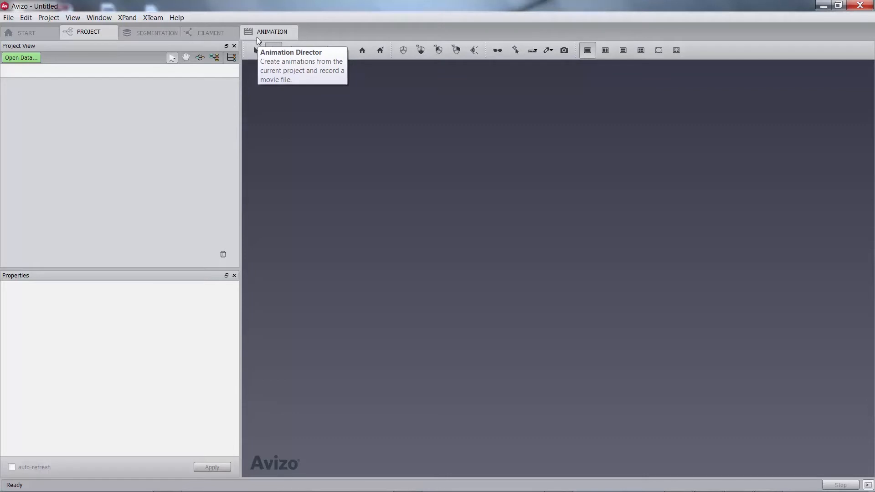
# Load chocolate-bar.am from the tutorials data folder and remove it from the project again
pyautogui.click(25, 59)
pyautogui.scroll(-5, 349, 328)
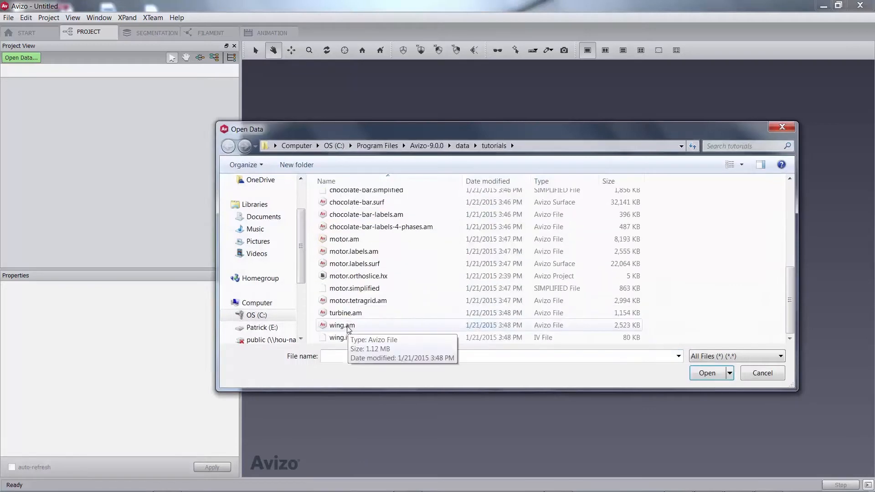
pyautogui.scroll(1, 344, 304)
pyautogui.doubleClick(346, 197)
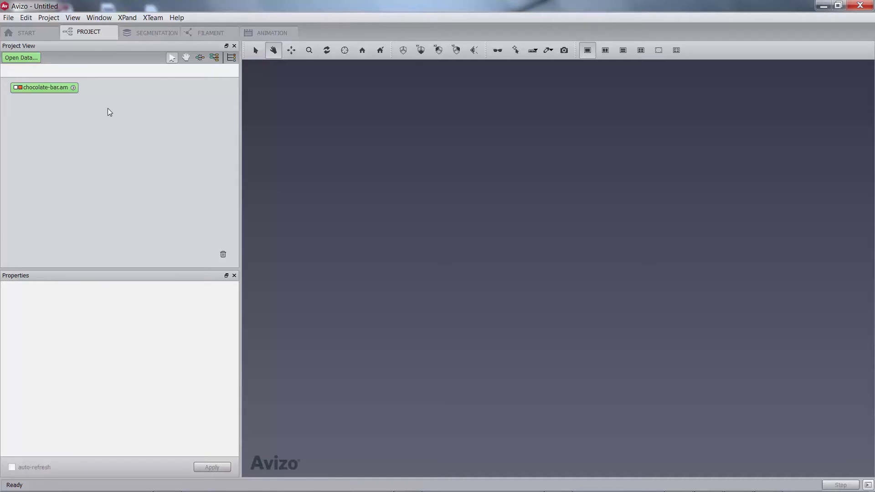
pyautogui.click(59, 90)
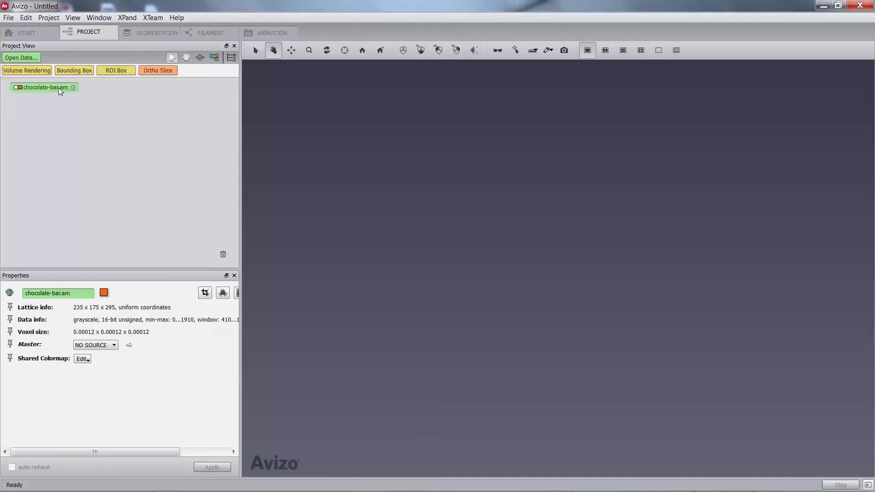
pyautogui.press('Delete')
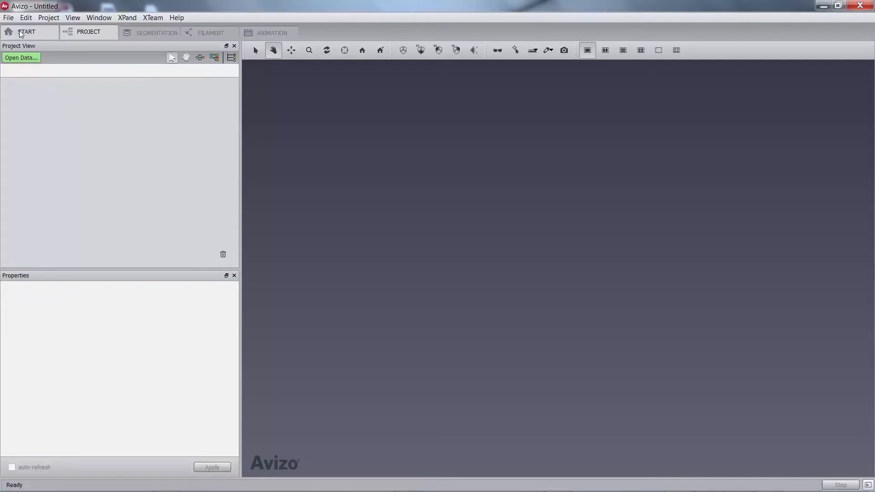
# Enable automatic display of new data in the Auto Display preferences and apply the change
pyautogui.click(21, 22)
pyautogui.click(48, 92)
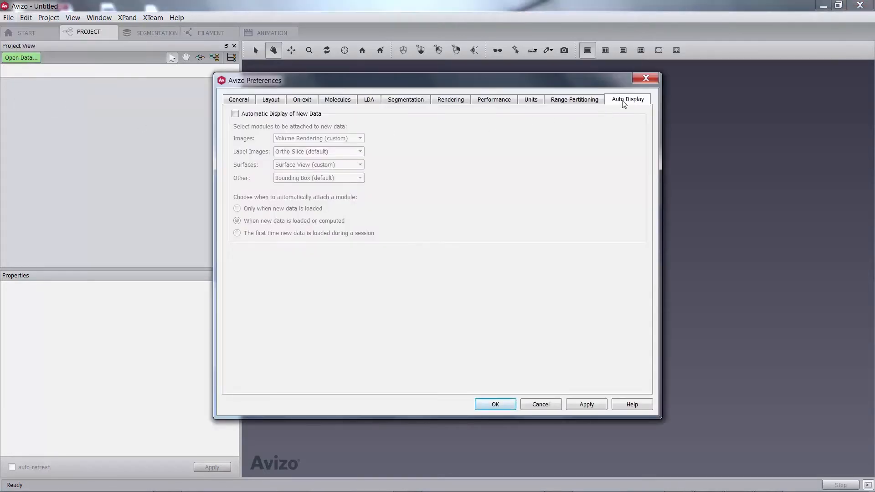
pyautogui.click(236, 114)
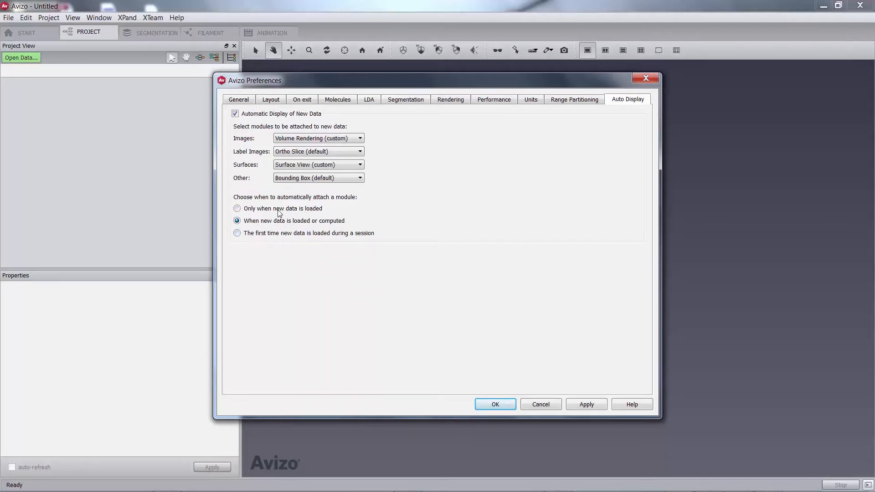
pyautogui.click(583, 405)
pyautogui.click(495, 405)
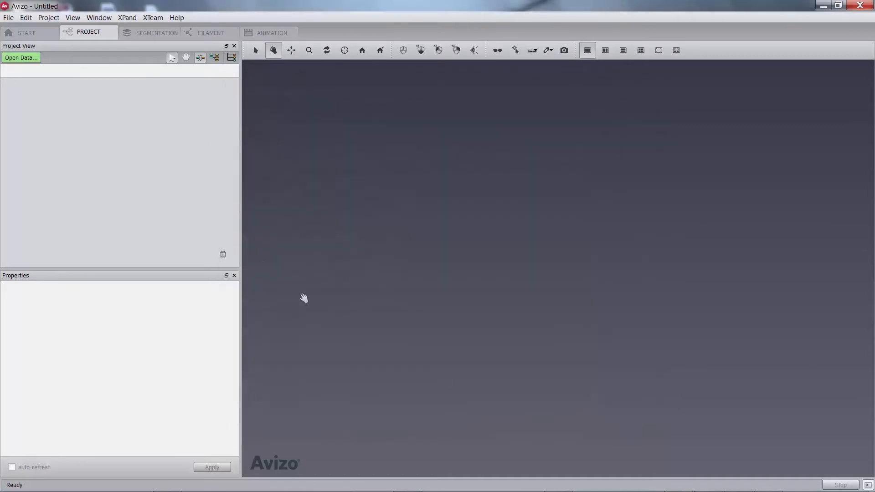
# Load the recent file chocolate-bar.am and rotate its volume rendering to a lower viewing angle
pyautogui.rightClick(32, 85)
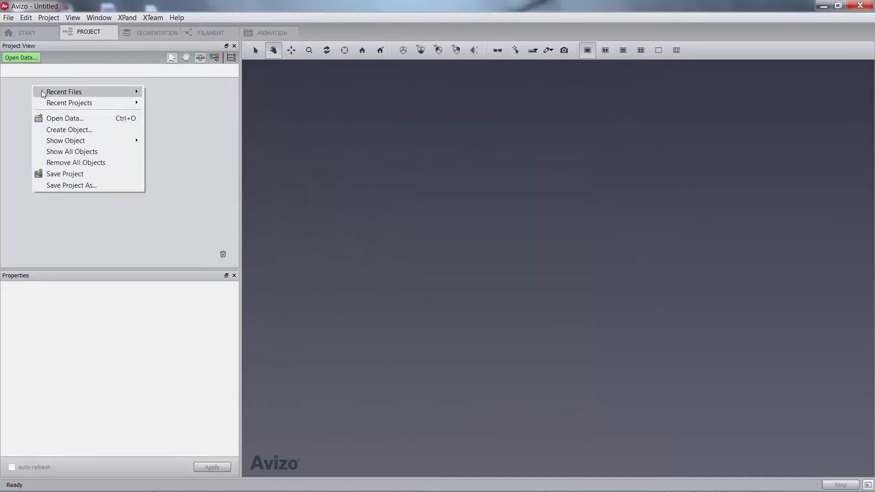
pyautogui.moveTo(124, 92)
pyautogui.click(171, 93)
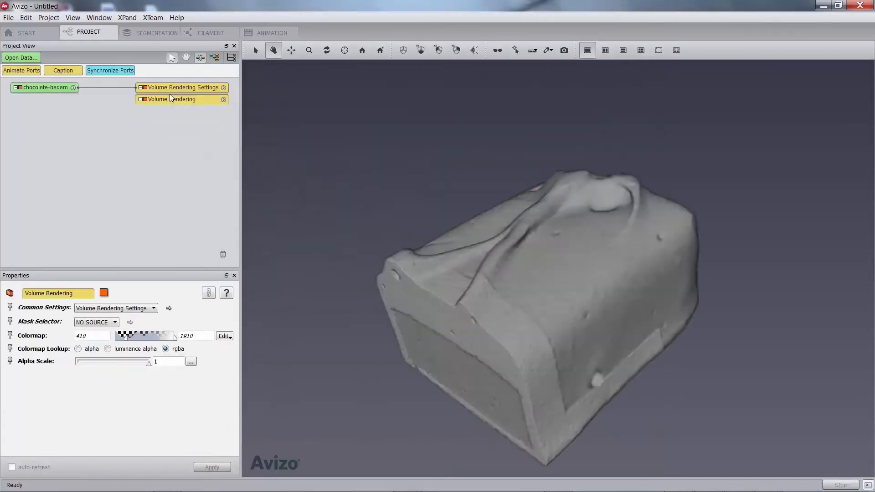
pyautogui.moveTo(602, 311); pyautogui.dragTo(554, 248)
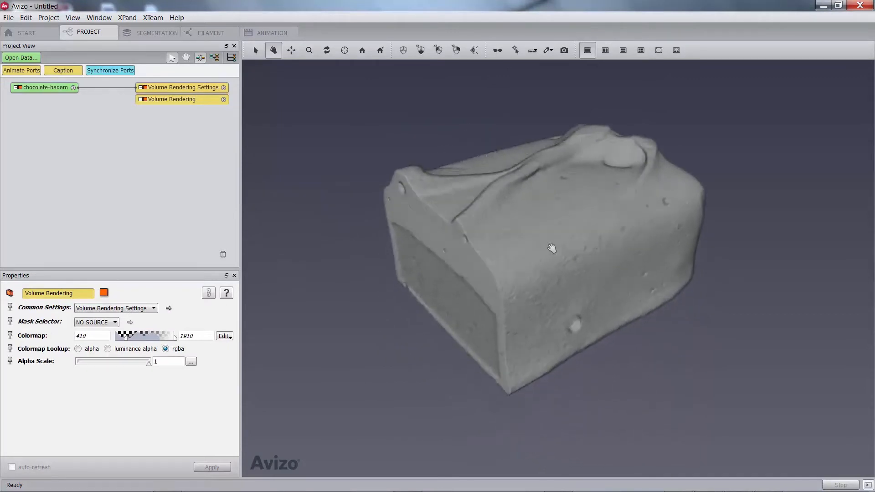
# Load the recent file chocolate-bar.surf and align its Surface View module under the Volume Rendering module
pyautogui.rightClick(59, 113)
pyautogui.moveTo(127, 119)
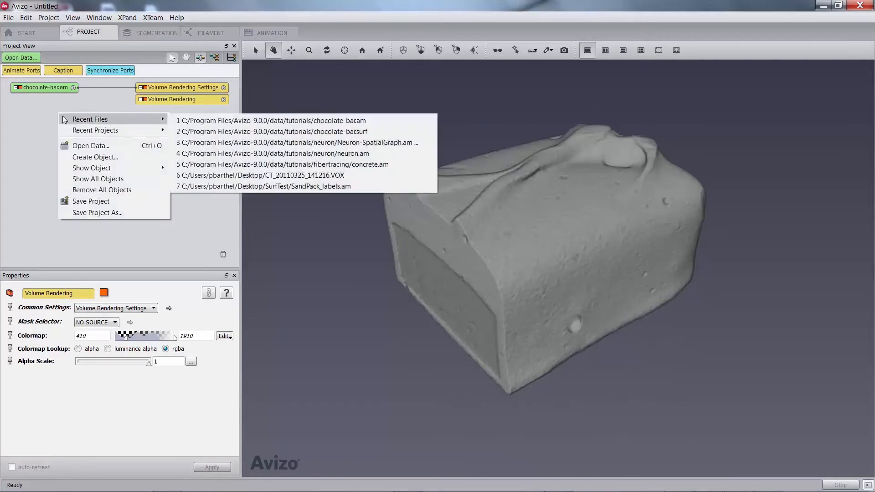
pyautogui.click(190, 132)
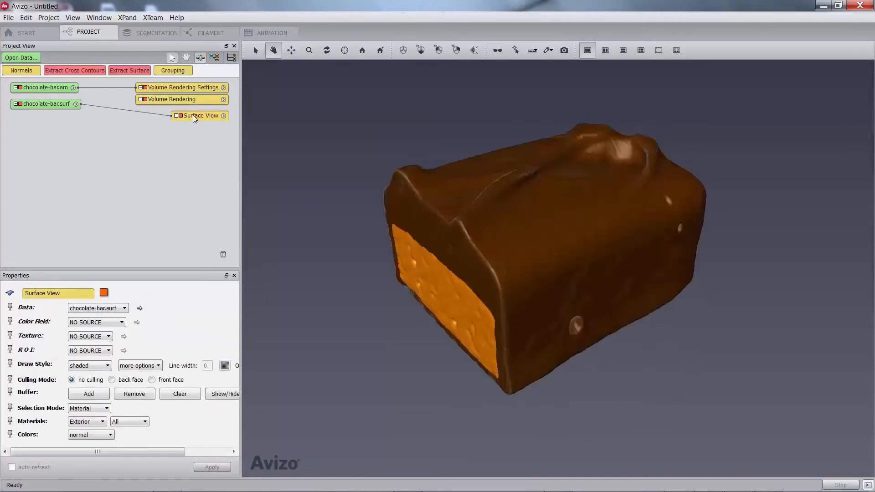
pyautogui.moveTo(192, 115); pyautogui.dragTo(160, 115)
pyautogui.moveTo(463, 201)
pyautogui.mouseDown()
pyautogui.moveTo(456, 221)
pyautogui.moveTo(455, 205)
pyautogui.mouseUp()
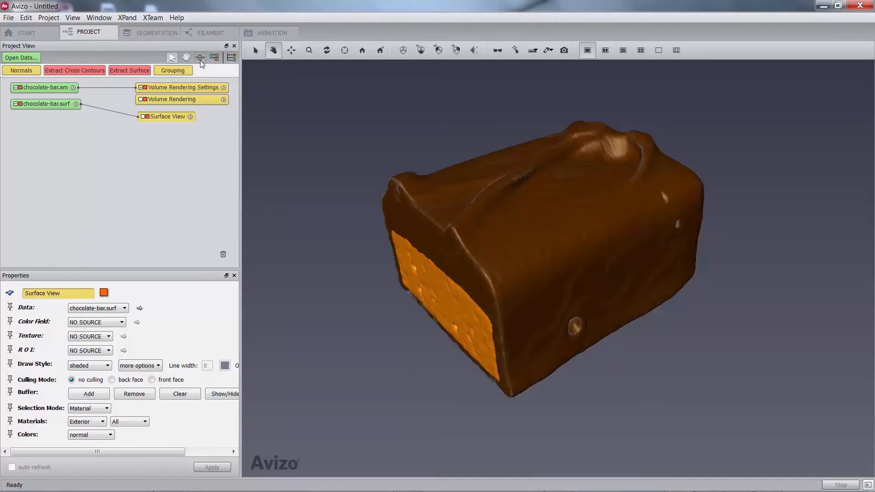
# Duplicate the chocolate-bar.surf object and place the copy lower in the project view
pyautogui.click(63, 105)
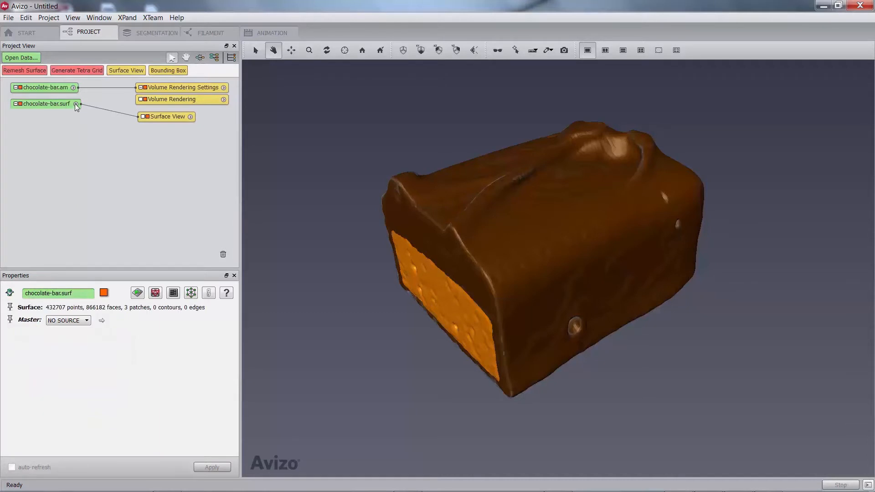
pyautogui.click(76, 104)
pyautogui.click(102, 112)
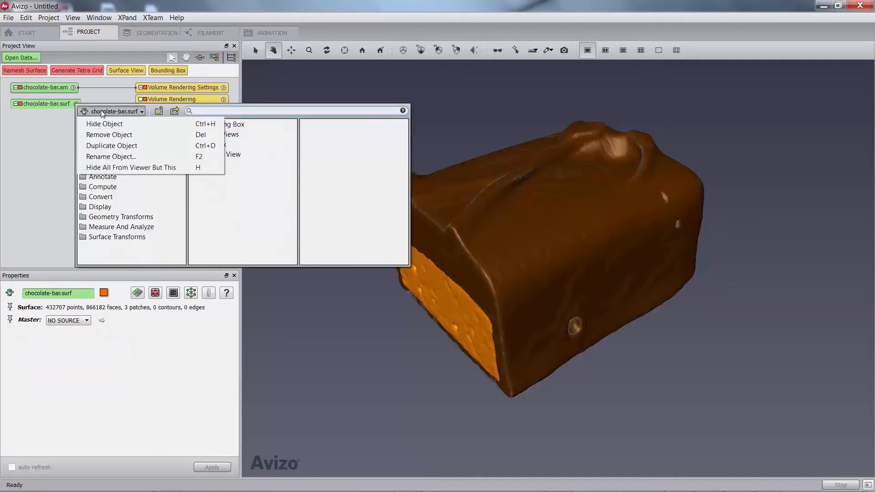
pyautogui.click(110, 146)
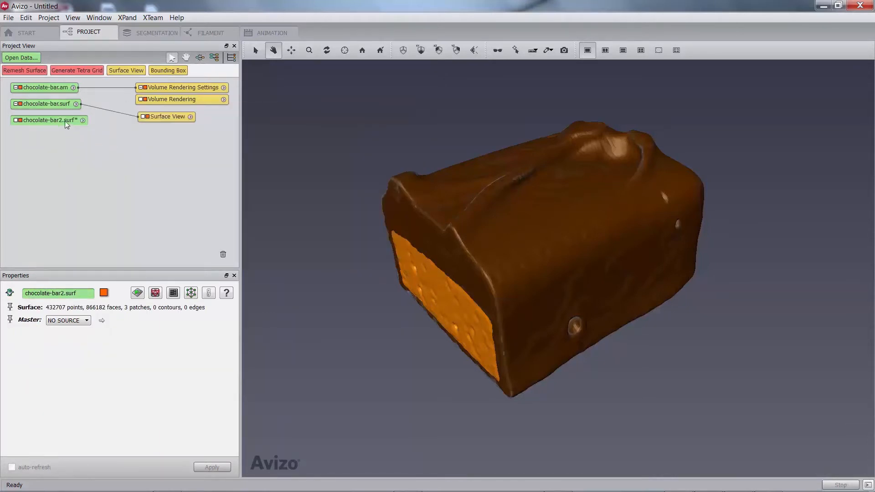
pyautogui.moveTo(65, 122); pyautogui.dragTo(65, 137)
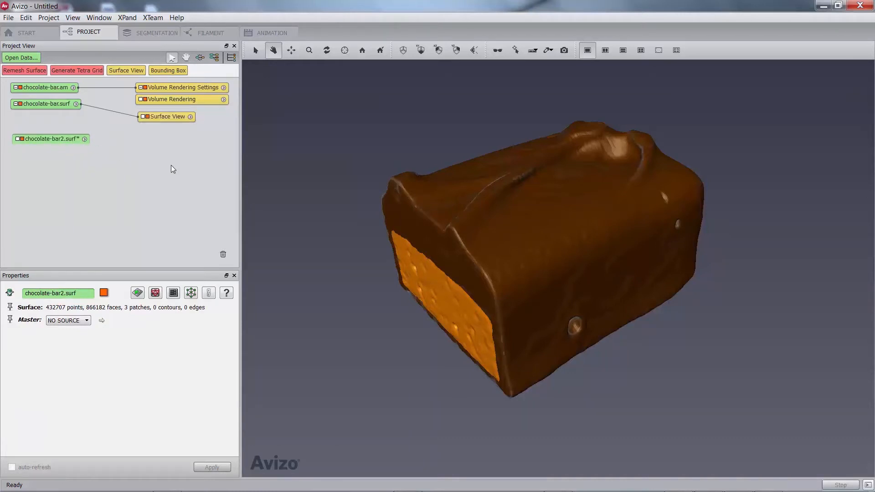
# Hide the Surface View of chocolate-bar.surf in the viewer and shift its module slightly in the project view
pyautogui.moveTo(446, 207)
pyautogui.mouseDown()
pyautogui.moveTo(469, 255)
pyautogui.moveTo(532, 289)
pyautogui.moveTo(608, 190)
pyautogui.moveTo(530, 145)
pyautogui.moveTo(531, 228)
pyautogui.moveTo(494, 295)
pyautogui.moveTo(435, 229)
pyautogui.moveTo(448, 228)
pyautogui.moveTo(440, 215)
pyautogui.mouseUp()
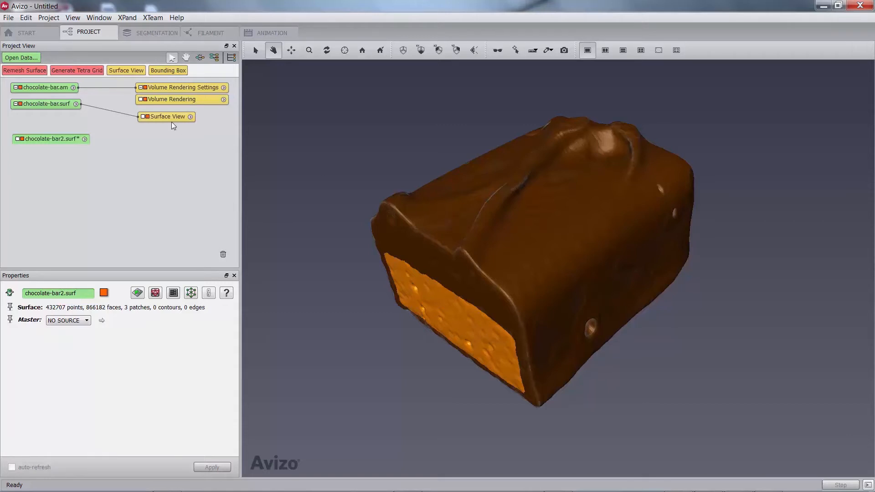
pyautogui.click(146, 117)
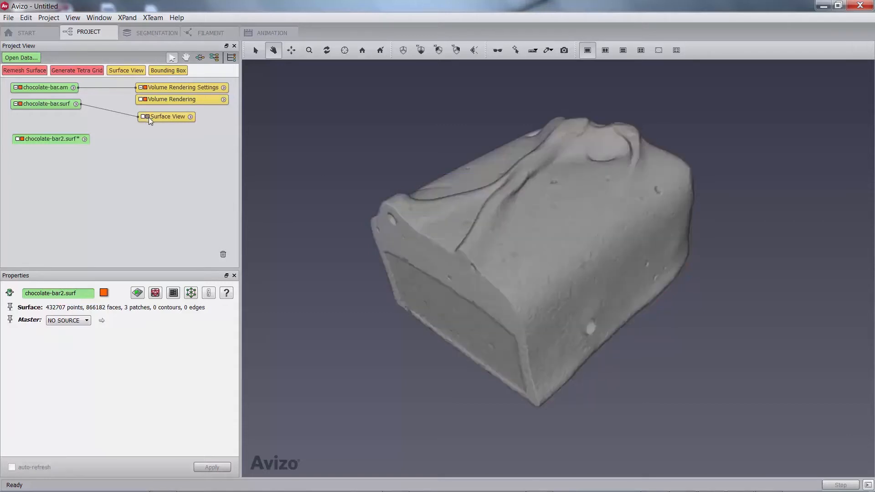
pyautogui.moveTo(149, 116); pyautogui.dragTo(144, 117)
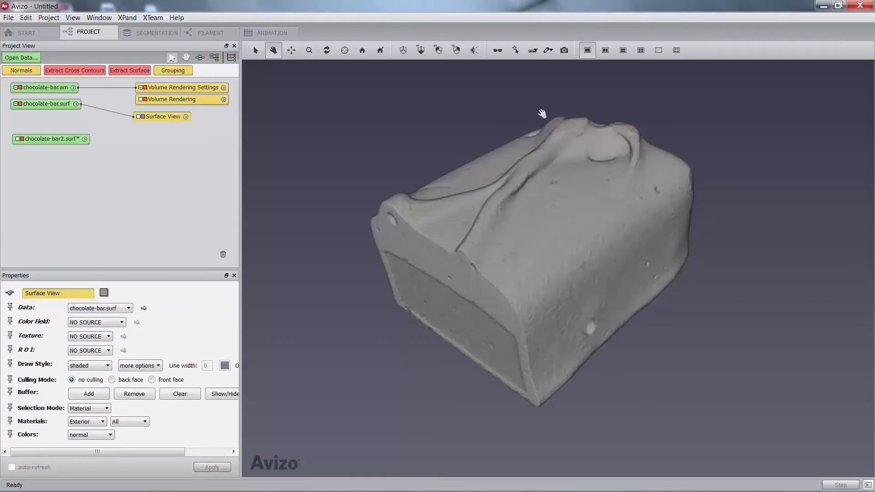
# Probe the chocolate bar volume's voxel values with the Move Sensitive probe mode and with the Click Sensitive mode
pyautogui.click(552, 51)
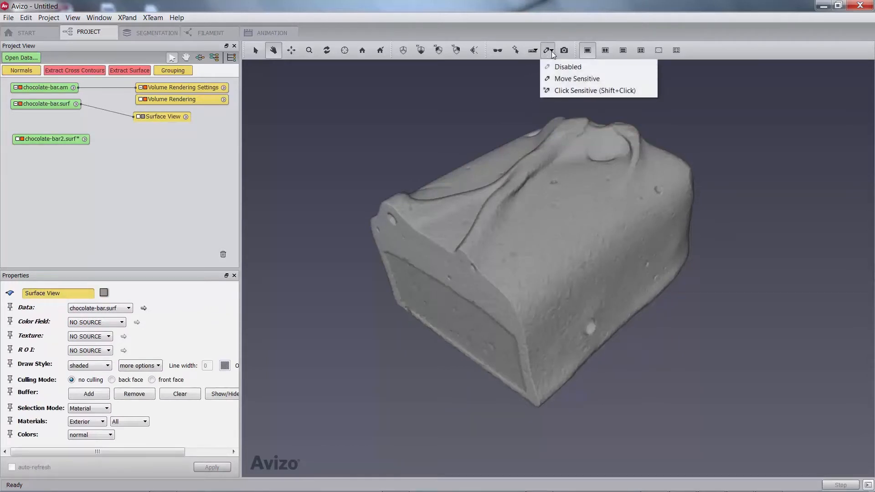
pyautogui.click(561, 79)
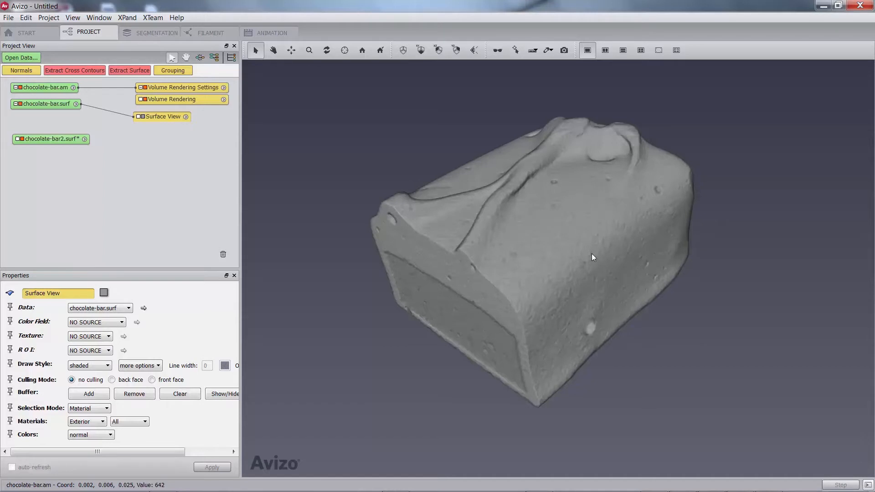
pyautogui.click(551, 52)
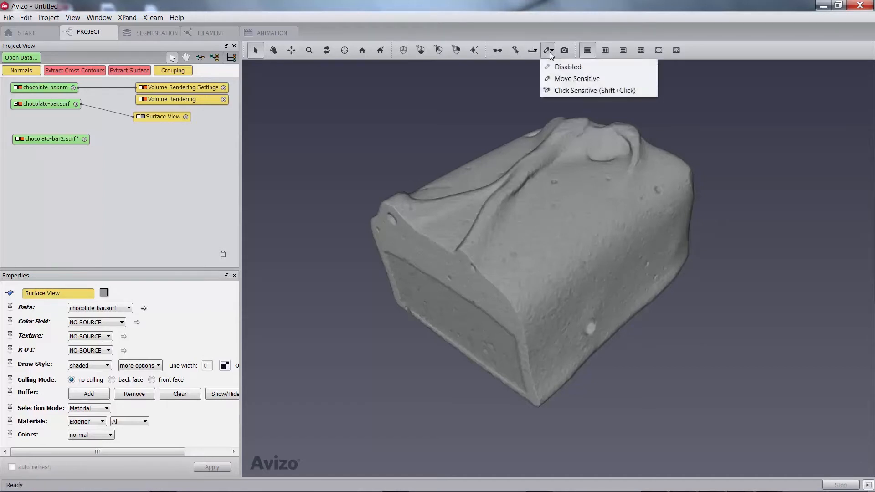
pyautogui.click(570, 90)
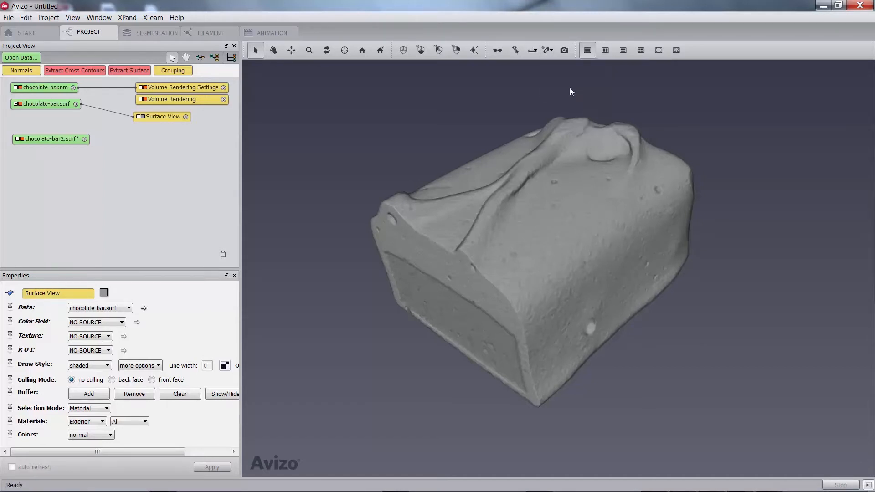
pyautogui.keyDown('shift'); pyautogui.click(543, 231); pyautogui.keyUp('shift')
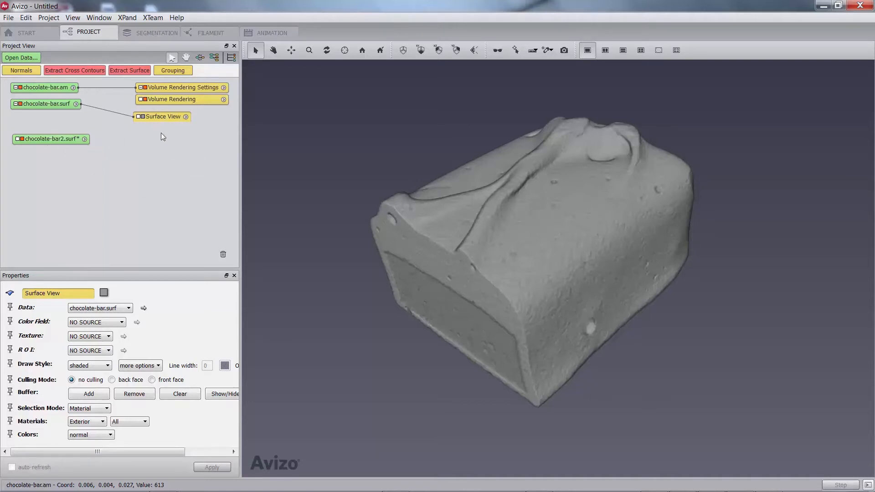
# Move the Volume Rendering Settings module above chocolate-bar.am in the project view and show the Surface View again
pyautogui.click(160, 89)
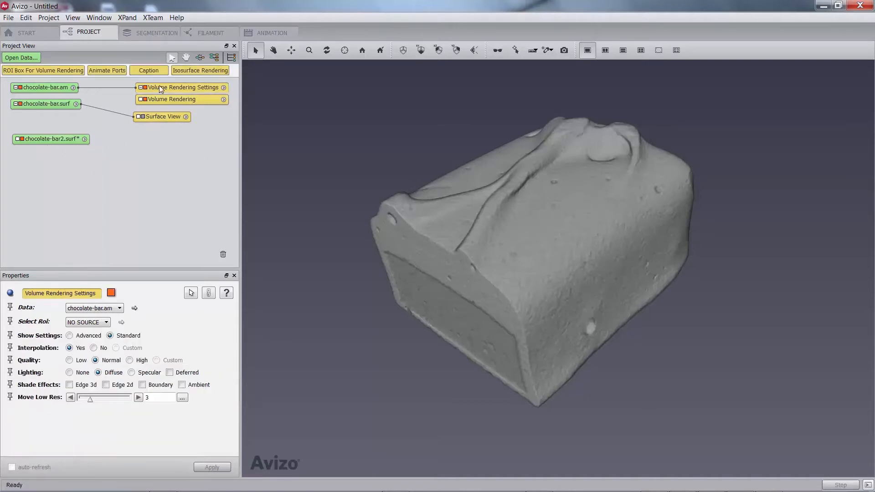
pyautogui.moveTo(161, 89); pyautogui.dragTo(161, 177)
pyautogui.moveTo(234, 150); pyautogui.dragTo(192, 242)
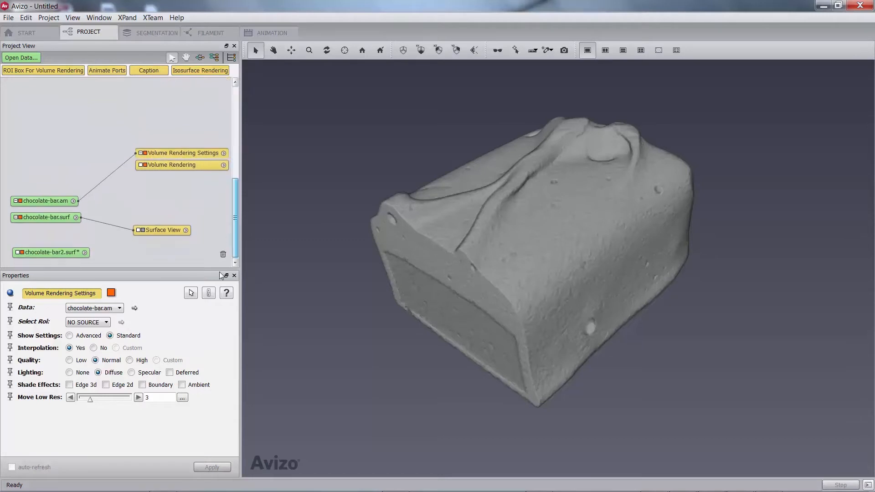
pyautogui.click(144, 230)
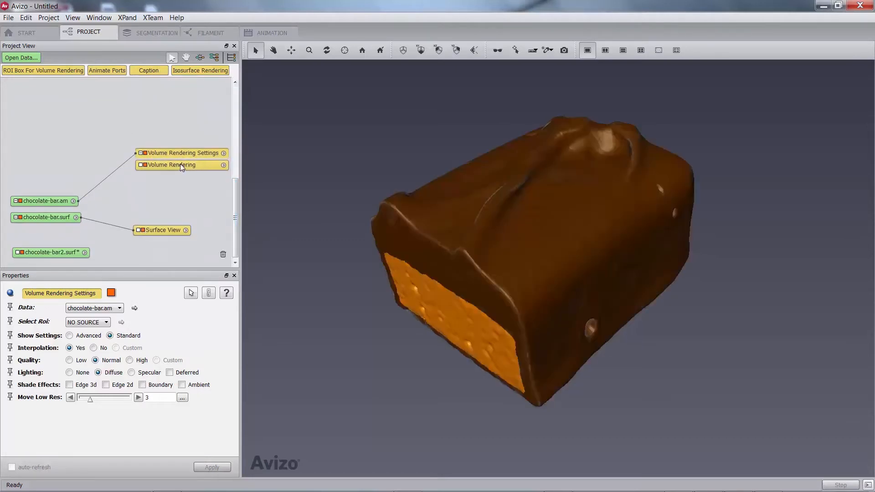
pyautogui.click(36, 201)
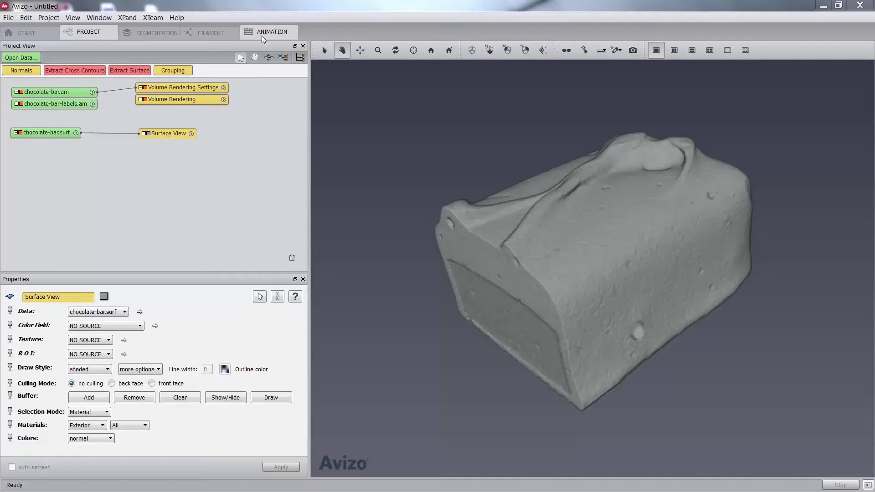
# Revisit the start page and the project workspace, and open the segmentation workspace for the chocolate bar data
pyautogui.click(35, 29)
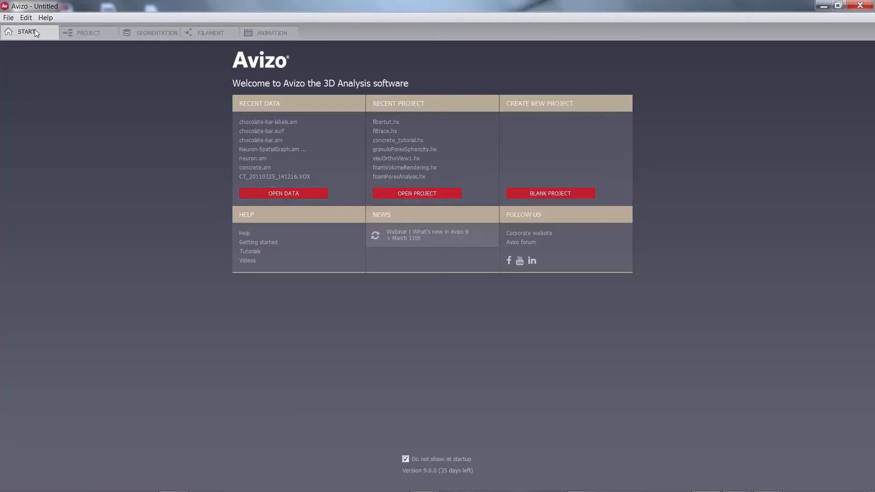
pyautogui.click(92, 35)
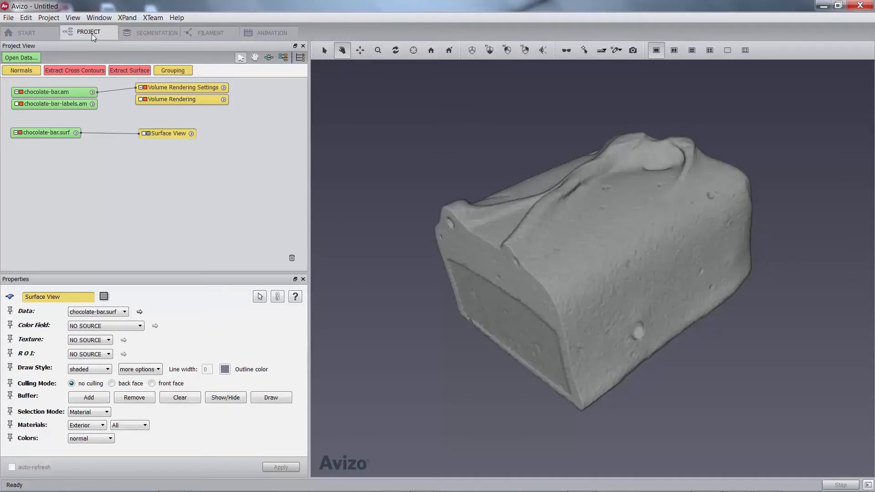
pyautogui.click(140, 36)
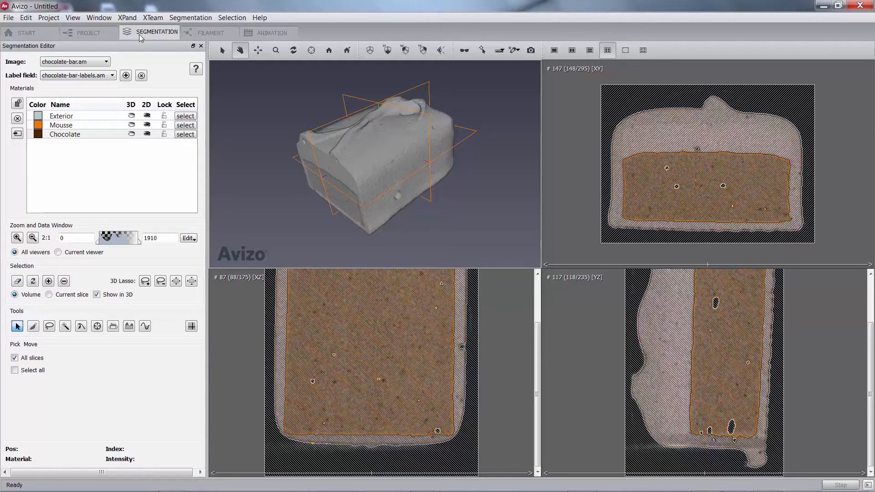
# Visit the filament and animation workspaces, enlarge the Project View in the animation workspace, and return to the project workspace
pyautogui.click(202, 33)
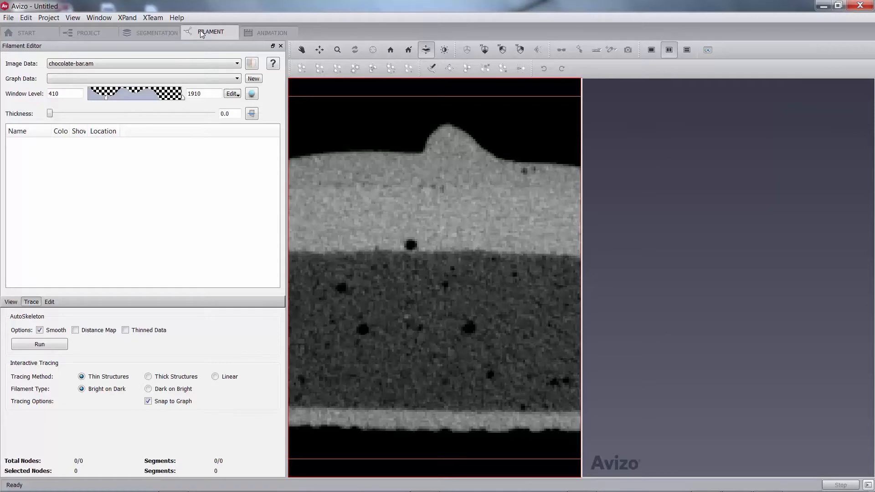
pyautogui.click(264, 34)
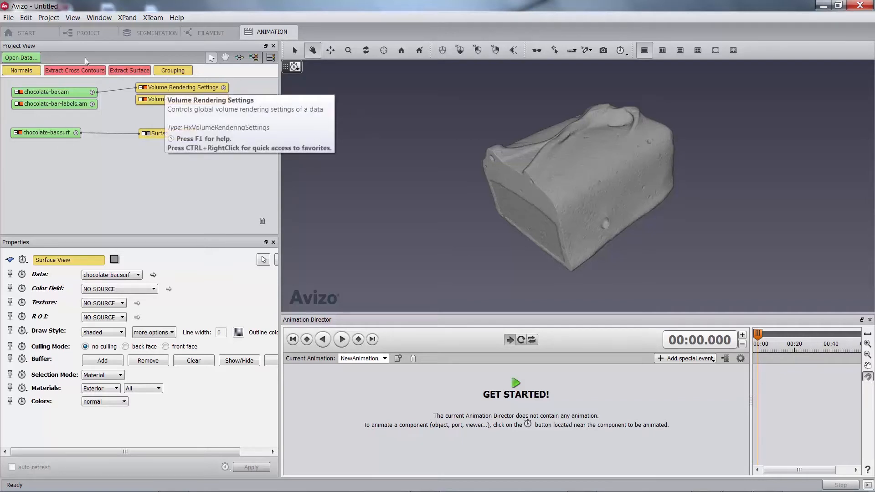
pyautogui.moveTo(97, 236); pyautogui.dragTo(108, 292)
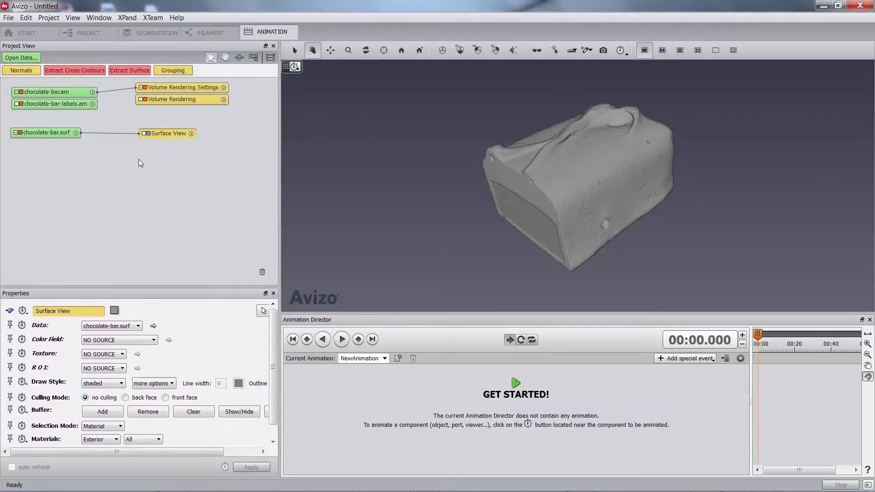
pyautogui.click(86, 31)
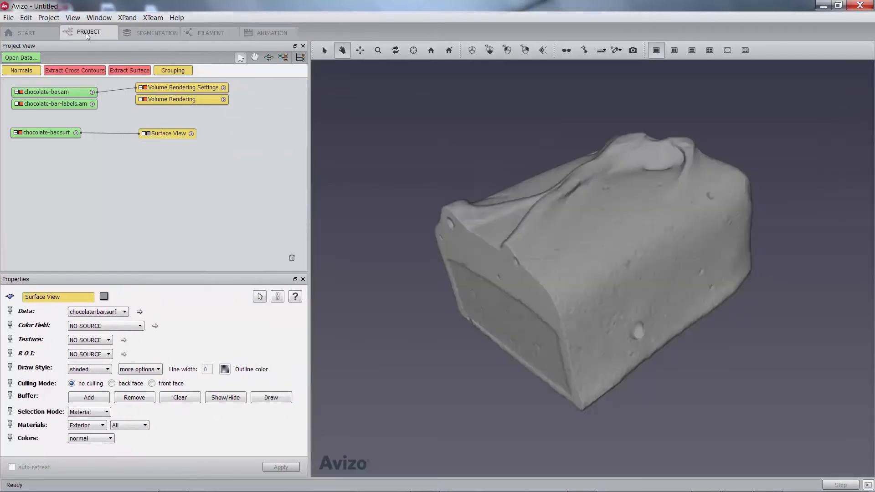
# Dock the Colormap Editor above the Project View in the project workspace and compare this layout with the animation workspace
pyautogui.click(108, 18)
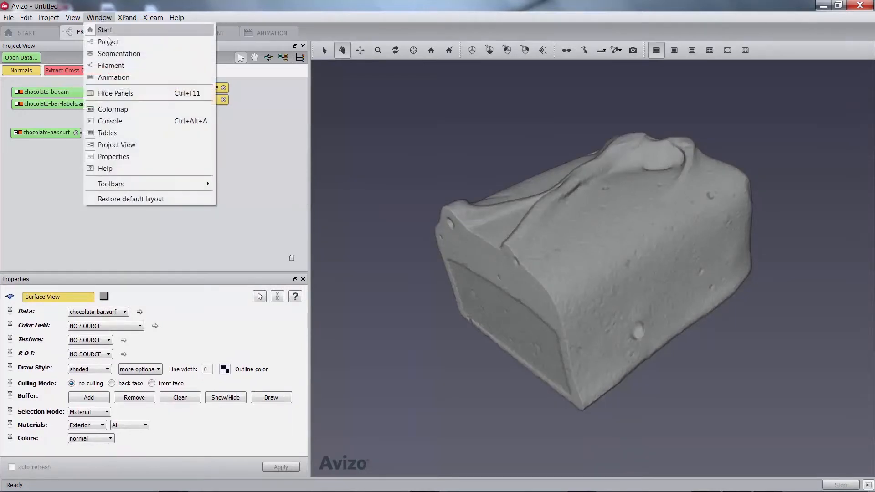
pyautogui.click(119, 109)
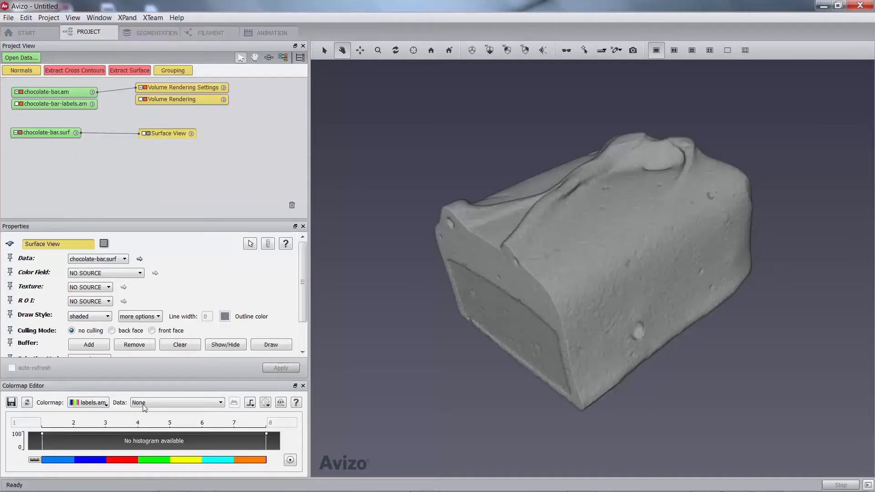
pyautogui.moveTo(126, 389); pyautogui.dragTo(149, 55)
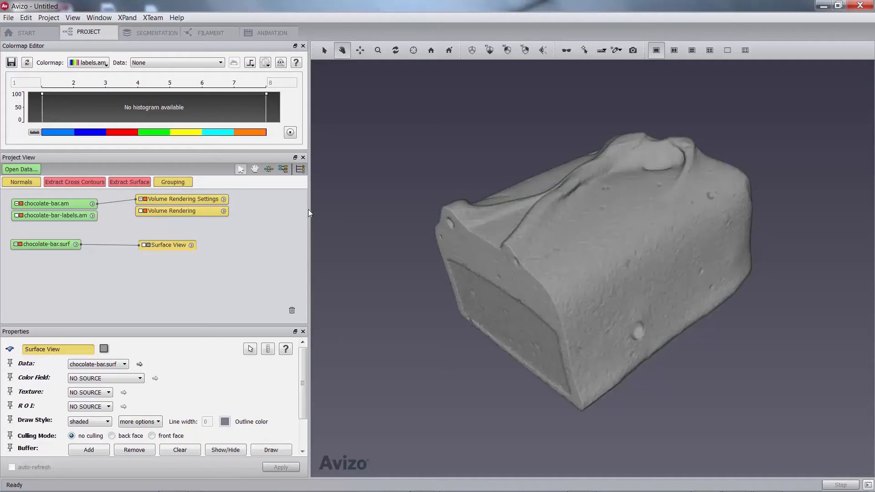
pyautogui.moveTo(308, 209); pyautogui.dragTo(303, 206)
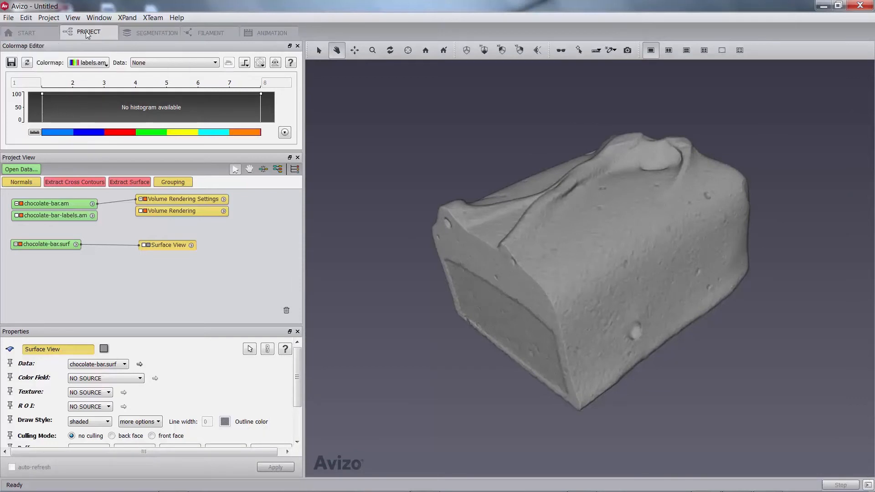
pyautogui.click(271, 32)
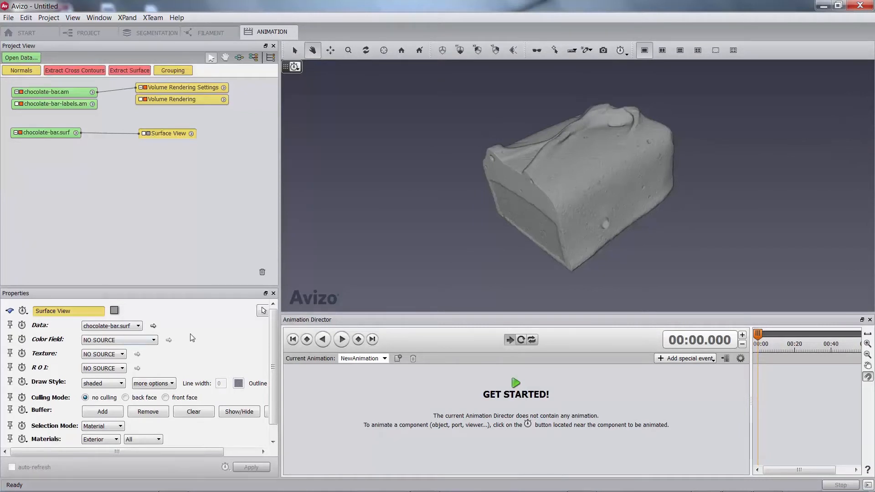
pyautogui.click(85, 32)
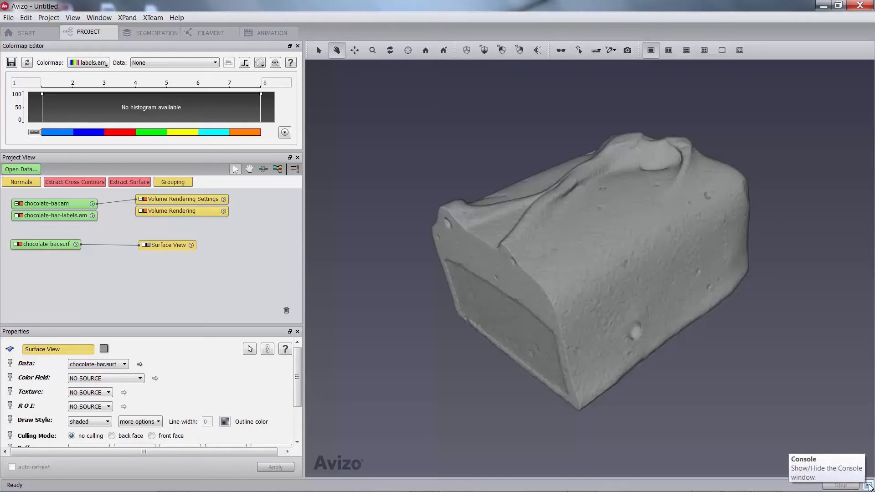
# Show and hide the Console window several times in the project workspace
pyautogui.click(869, 486)
pyautogui.click(868, 486)
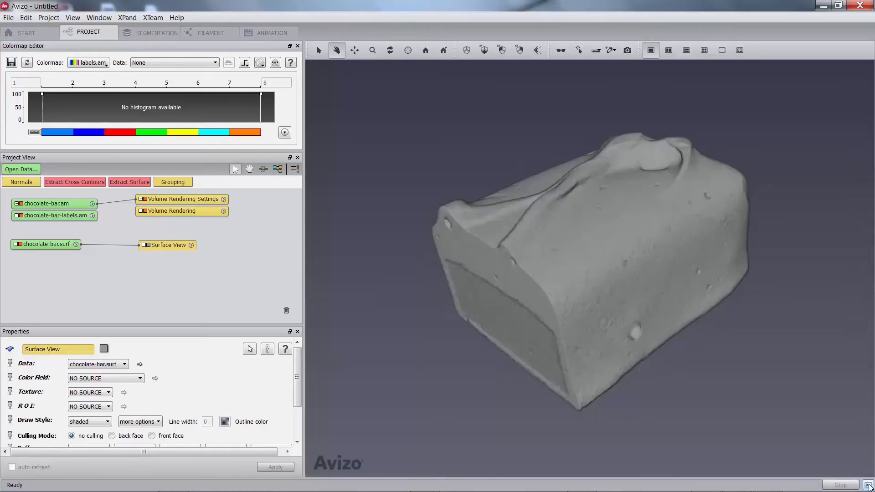
pyautogui.click(868, 486)
pyautogui.click(868, 486)
pyautogui.click(869, 486)
pyautogui.click(869, 486)
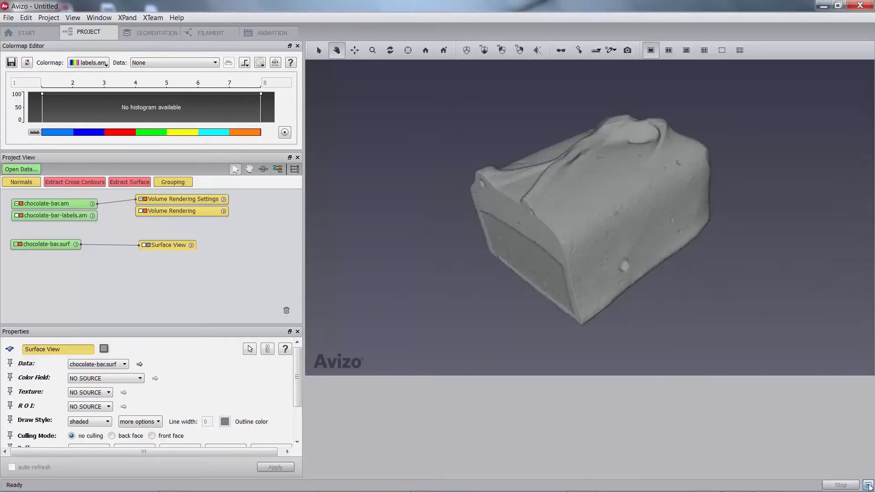
# Open the Console window below the 3D viewer, toggle it a few times, and leave it displayed
pyautogui.click(73, 18)
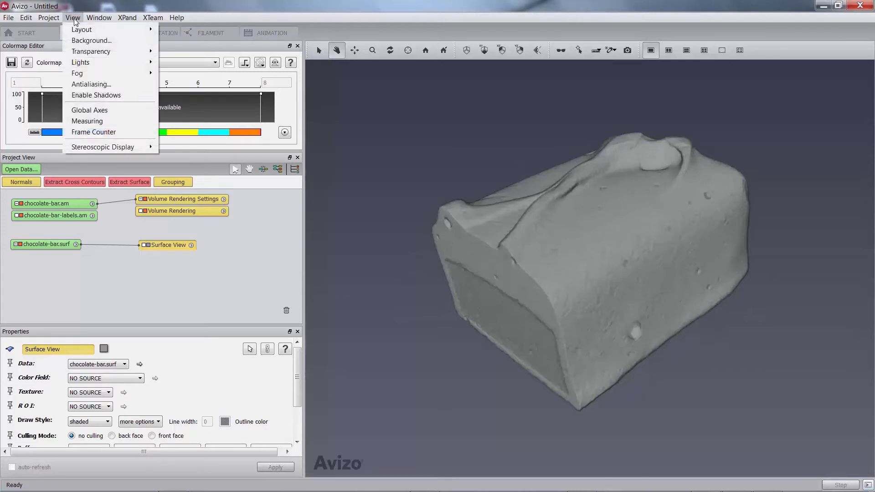
pyautogui.moveTo(100, 17)
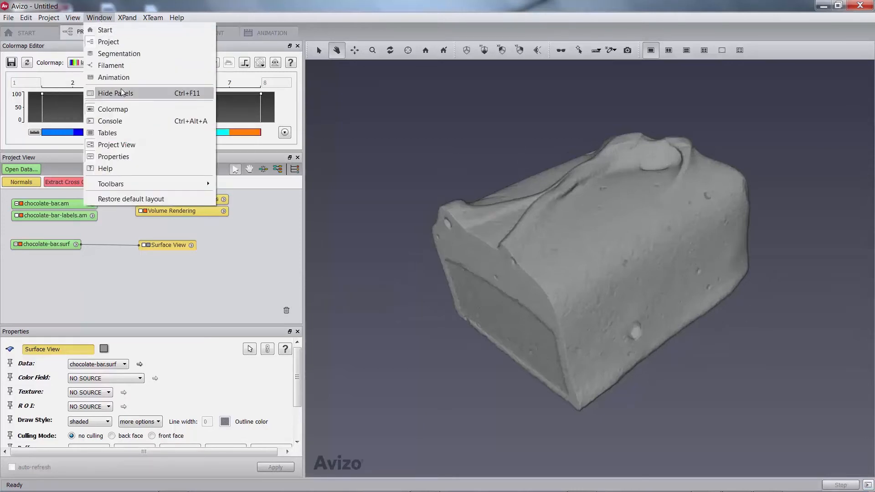
pyautogui.click(114, 124)
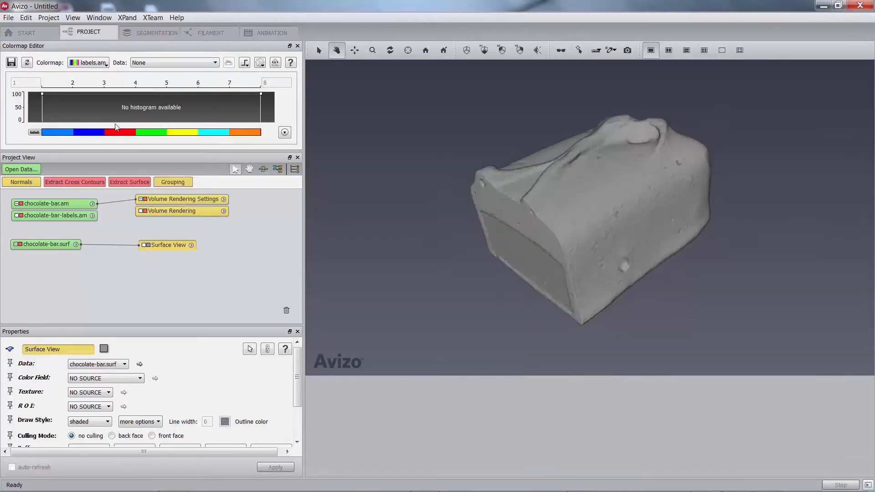
pyautogui.click(867, 485)
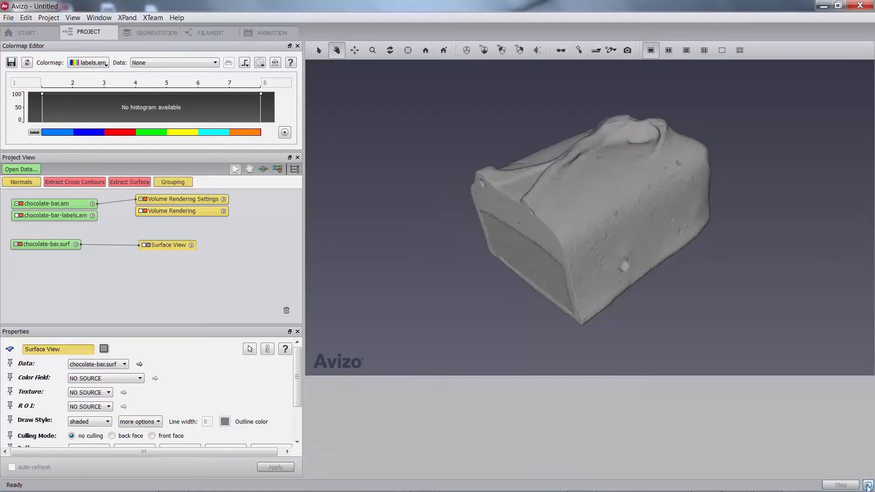
pyautogui.click(867, 486)
pyautogui.click(868, 486)
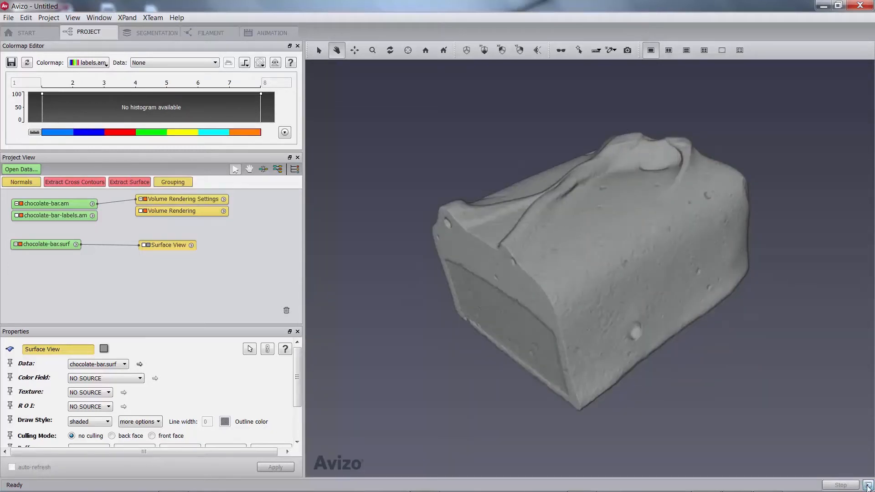
pyautogui.click(866, 485)
pyautogui.click(97, 18)
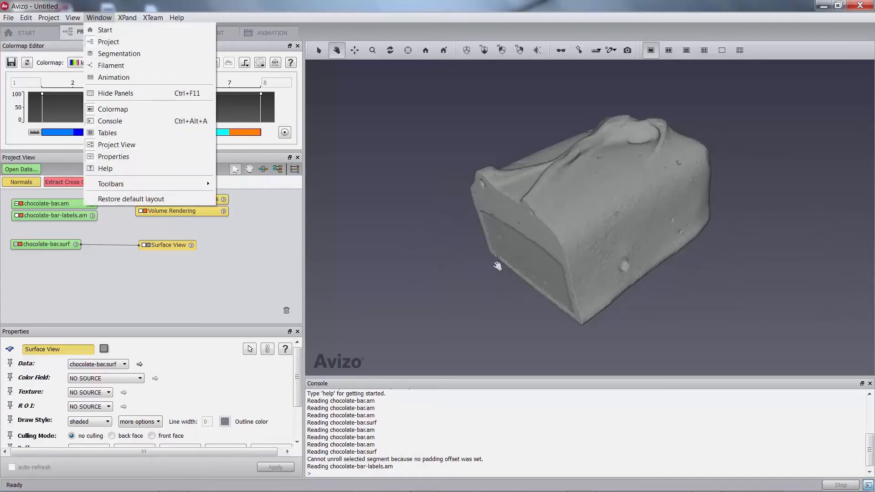
pyautogui.click(497, 266)
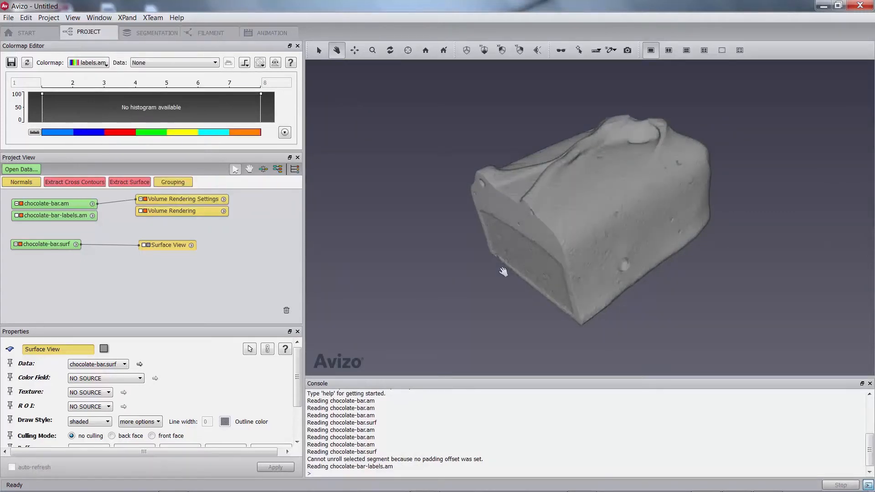
pyautogui.press('alt')
pyautogui.hotkey('alt', 'c')
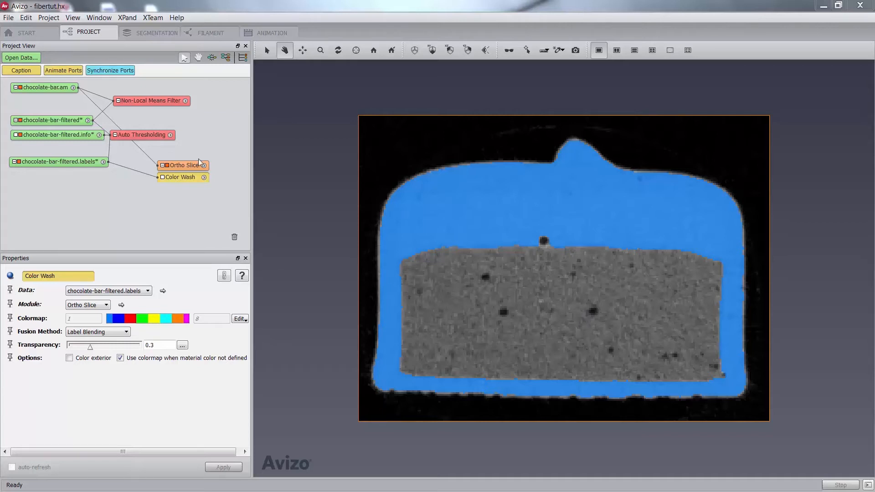
# Shift chocolate-bar.am slightly in the fibertut.hx project and show the parameters of the Non-Local Means Filter
pyautogui.moveTo(47, 87); pyautogui.dragTo(51, 87)
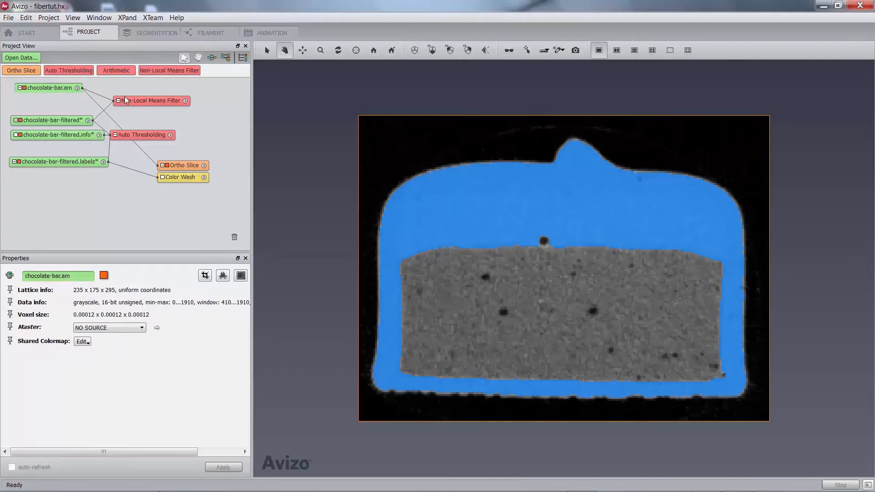
pyautogui.click(138, 101)
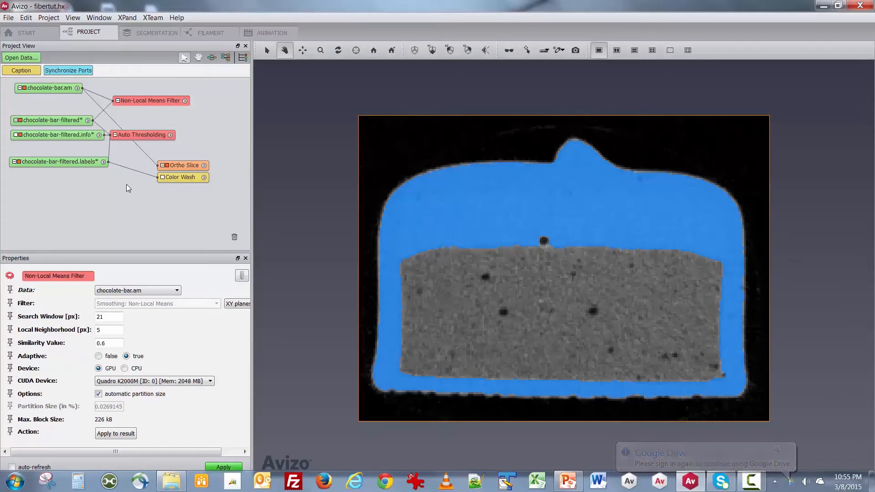
# Start saving the fibertut.hx project and choose the Minimize project computation policy
pyautogui.click(8, 18)
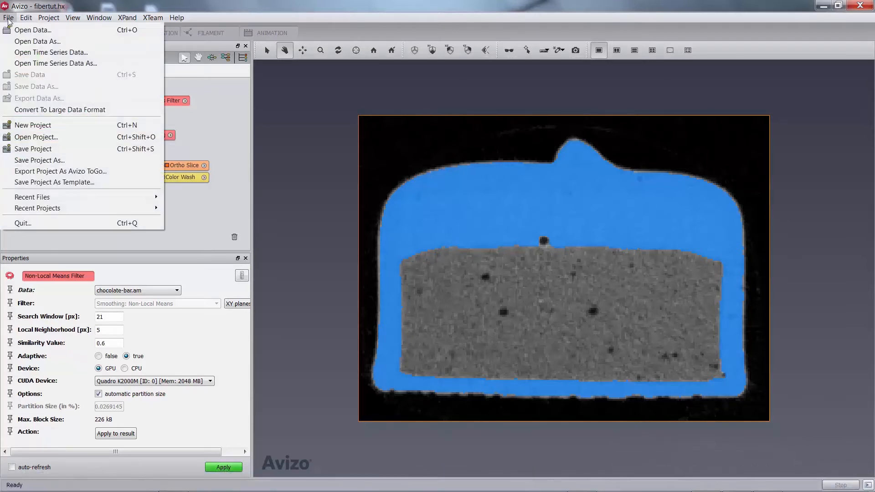
pyautogui.click(39, 149)
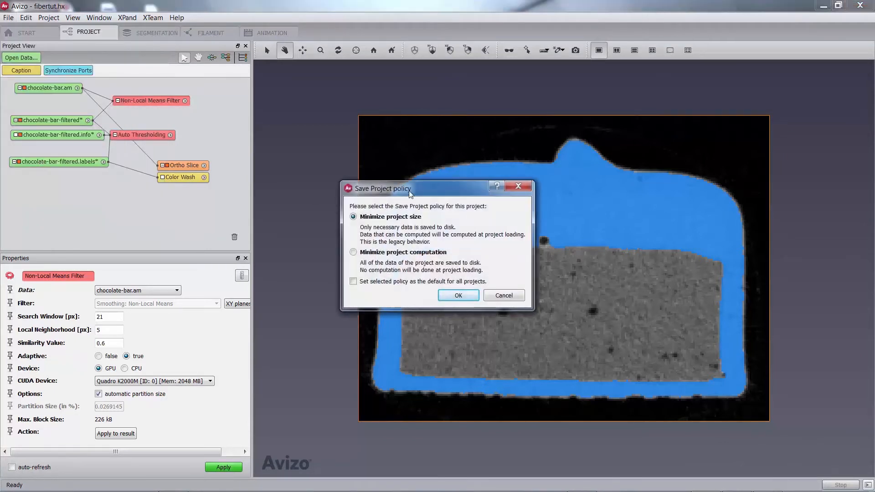
pyautogui.moveTo(410, 193); pyautogui.dragTo(422, 184)
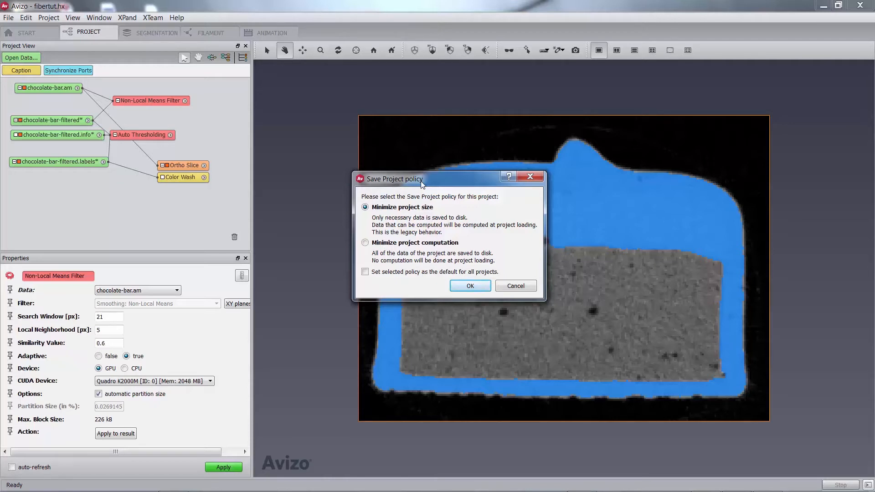
pyautogui.click(365, 243)
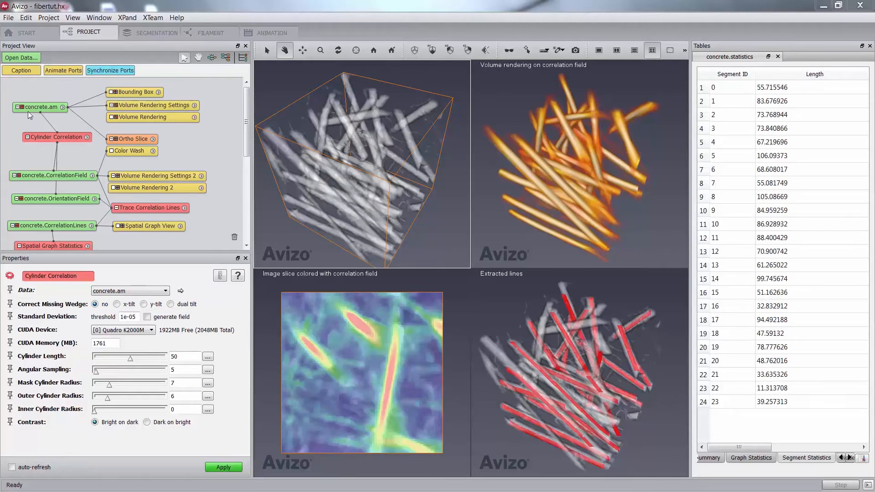
# Shift concrete.am, Cylinder Correlation, concrete.CorrelationField and concrete.OrientationField slightly in the project view, showing the properties of each
pyautogui.moveTo(40, 107); pyautogui.dragTo(46, 103)
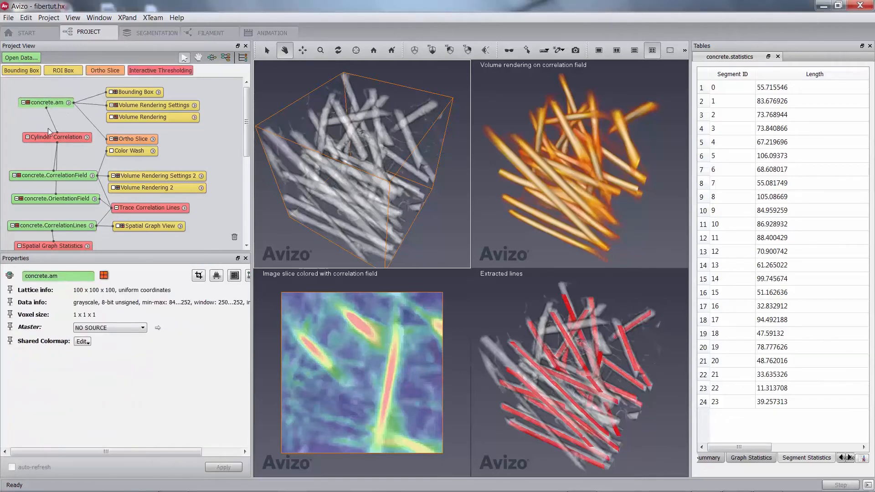
pyautogui.click(52, 136)
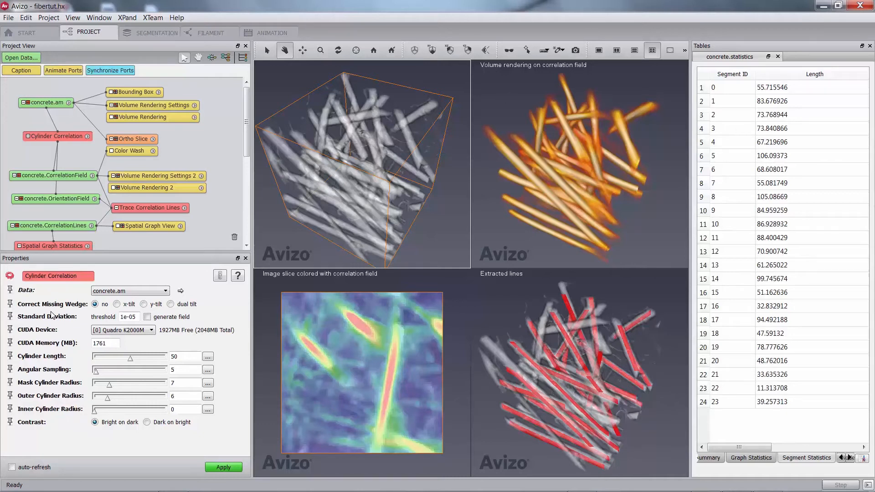
pyautogui.moveTo(63, 134); pyautogui.dragTo(67, 132)
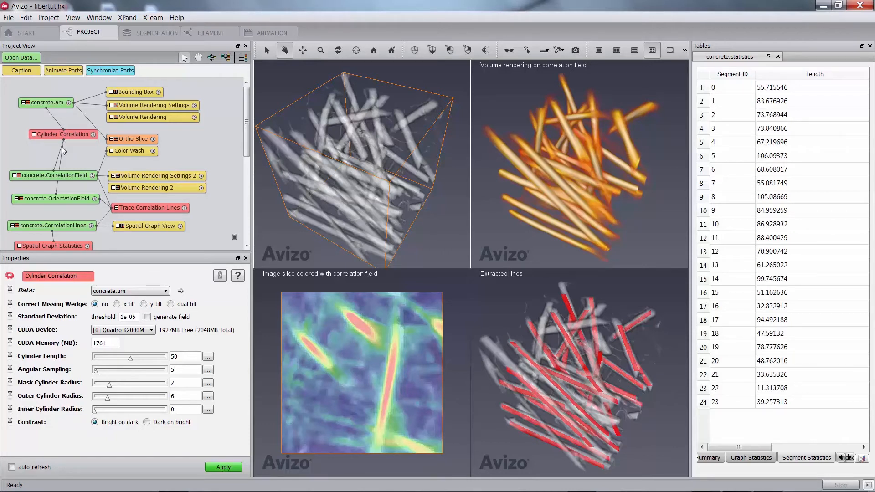
pyautogui.moveTo(63, 175)
pyautogui.mouseDown()
pyautogui.moveTo(57, 160)
pyautogui.moveTo(61, 166)
pyautogui.mouseUp()
pyautogui.moveTo(61, 198); pyautogui.dragTo(59, 196)
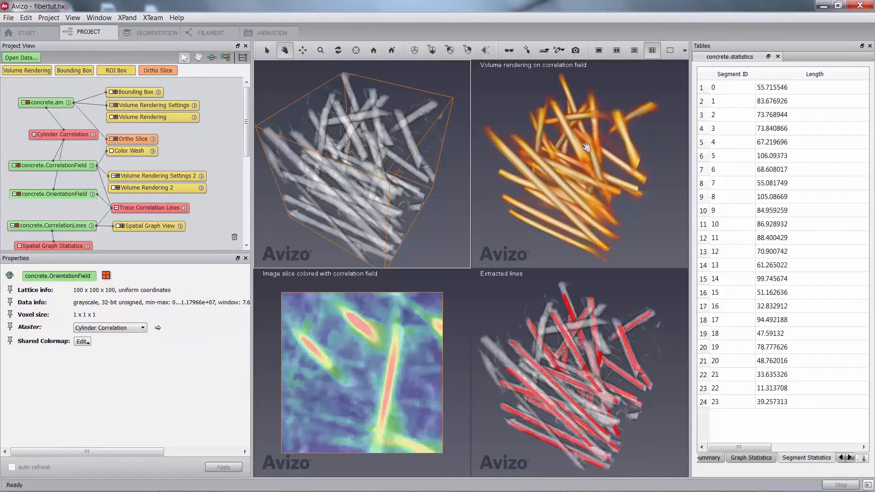
# Rotate the concrete fiber renderings, then move the Trace Correlation Lines module slightly in the project view and show its parameters
pyautogui.moveTo(587, 148); pyautogui.dragTo(548, 170)
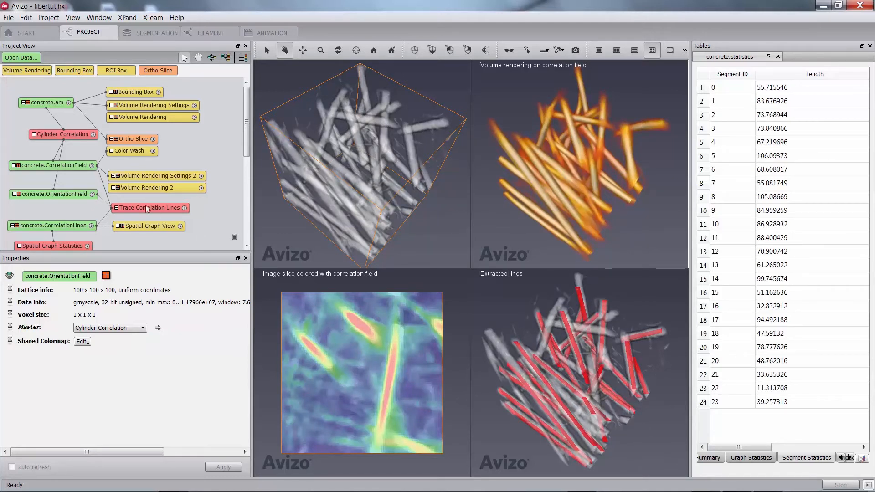
pyautogui.moveTo(67, 165)
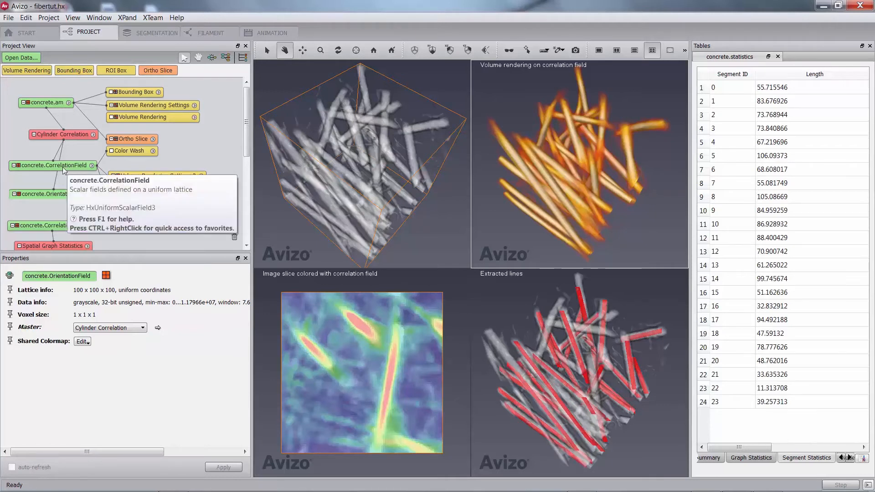
pyautogui.moveTo(50, 199)
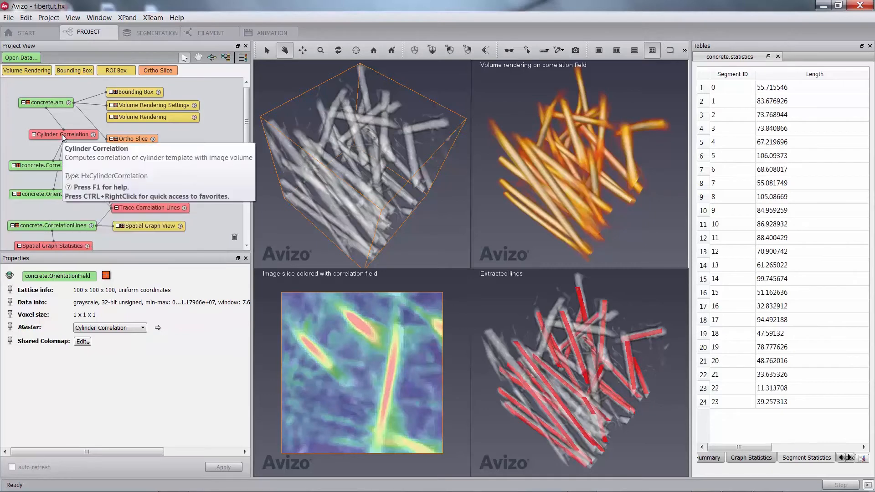
pyautogui.moveTo(143, 207)
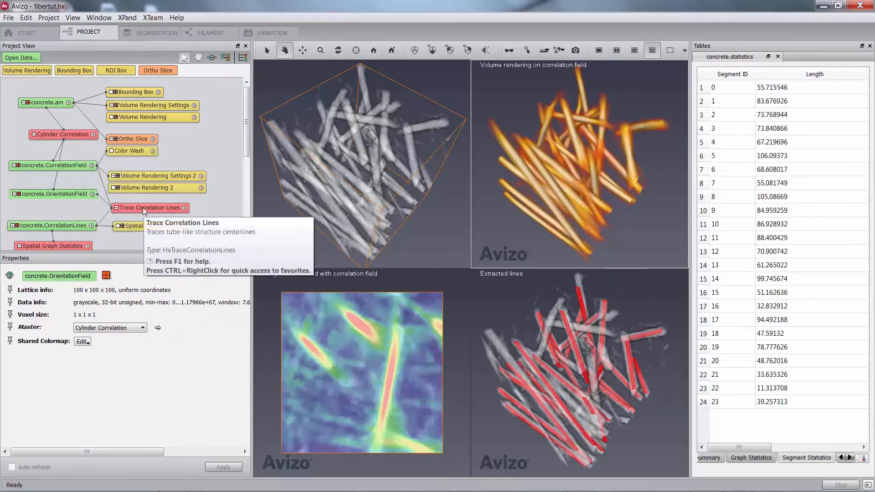
pyautogui.moveTo(143, 207); pyautogui.dragTo(152, 207)
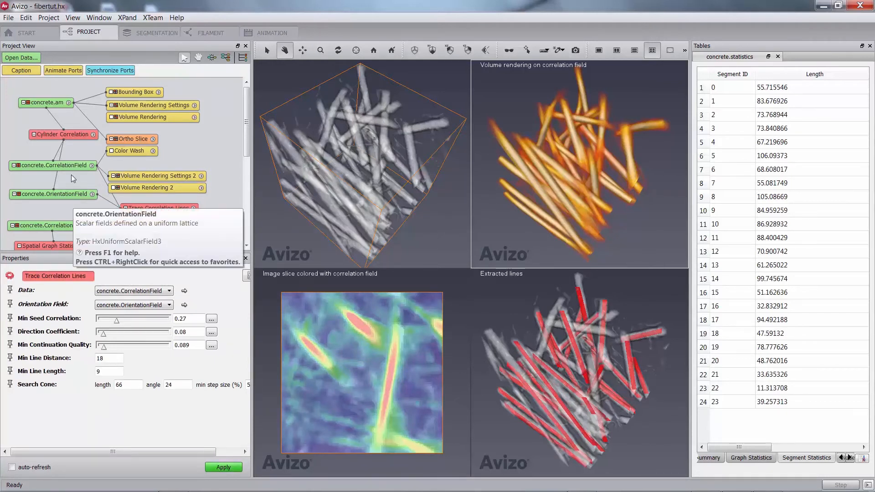
# Rotate the extracted concrete fiber lines and look through the remaining columns of the segment statistics table
pyautogui.moveTo(78, 134)
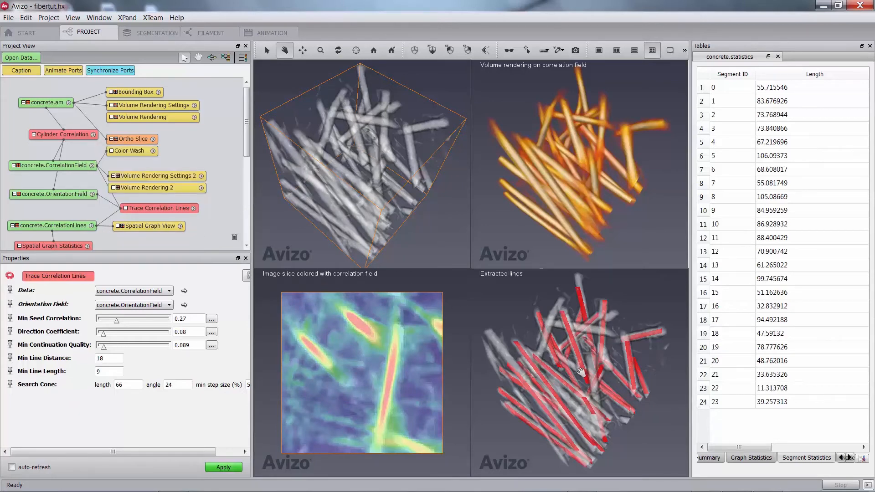
pyautogui.moveTo(604, 349); pyautogui.dragTo(565, 340)
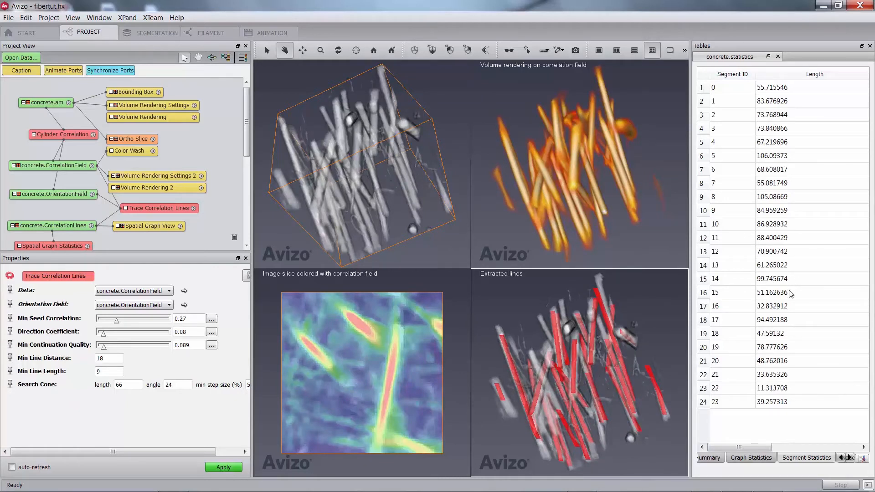
pyautogui.click(740, 449)
pyautogui.moveTo(740, 449); pyautogui.dragTo(823, 451)
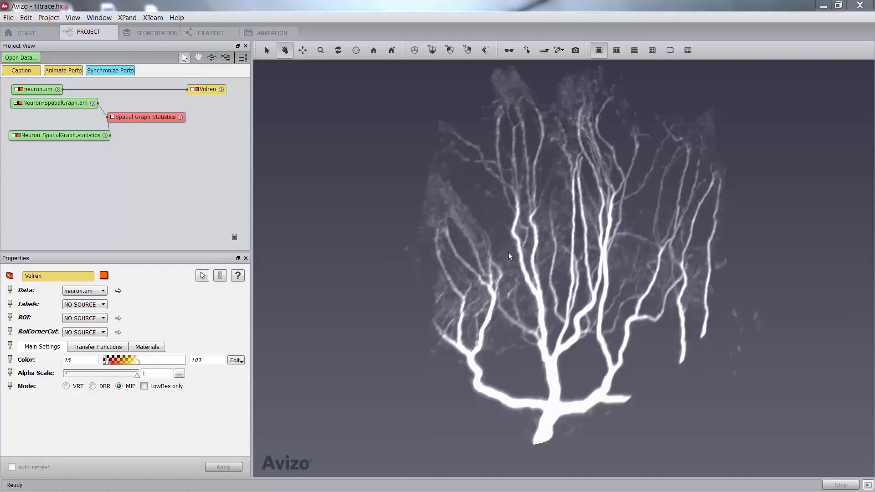
# Rotate the neuron volume rendering in the filtrace.hx project and view the modules that can be attached to neuron.am
pyautogui.moveTo(508, 253); pyautogui.dragTo(548, 201)
pyautogui.moveTo(542, 242); pyautogui.dragTo(607, 239)
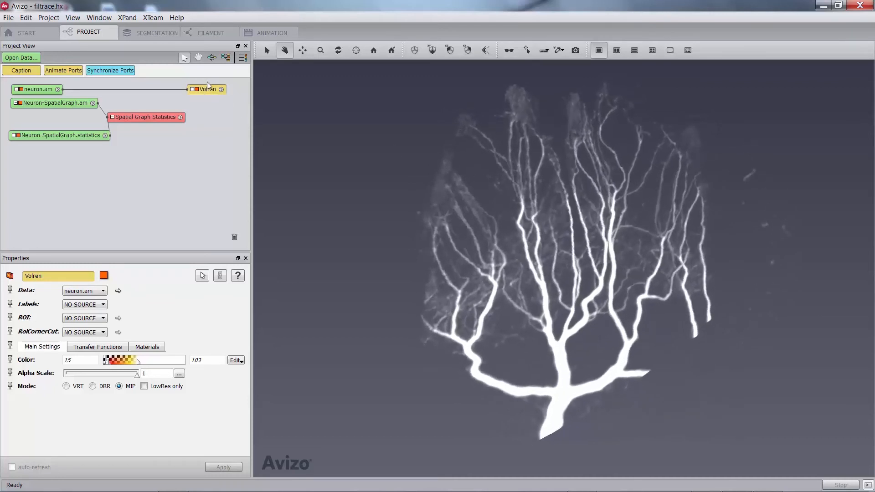
pyautogui.click(57, 90)
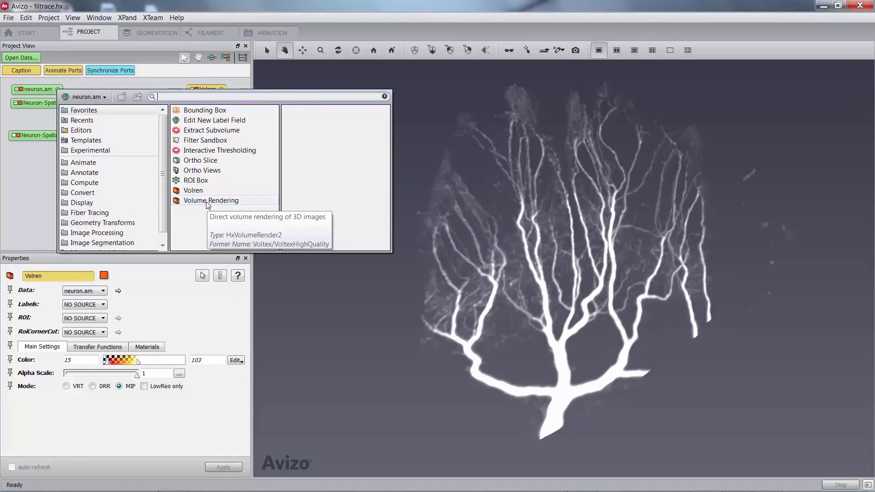
pyautogui.moveTo(580, 216)
pyautogui.mouseDown()
pyautogui.moveTo(541, 250)
pyautogui.moveTo(457, 186)
pyautogui.moveTo(507, 239)
pyautogui.moveTo(589, 212)
pyautogui.mouseUp()
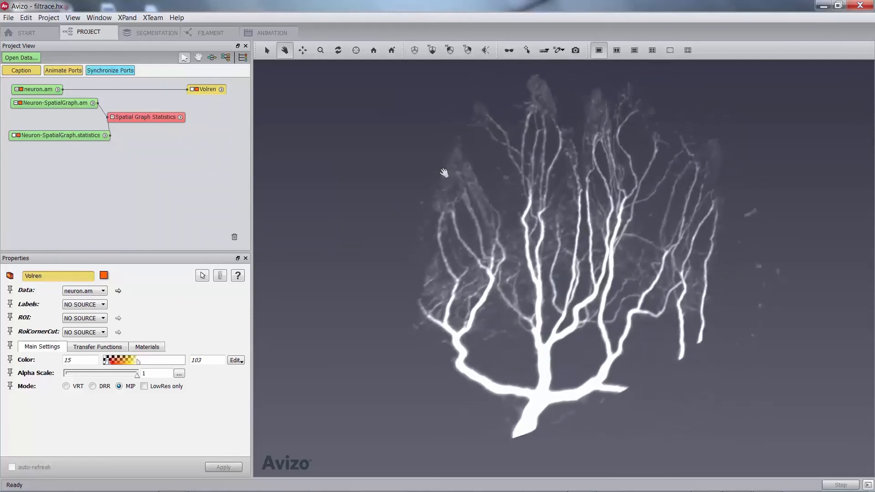
# Open the Filament workspace and browse the neuron.am slices to a depth crossed by many traced filaments
pyautogui.click(208, 32)
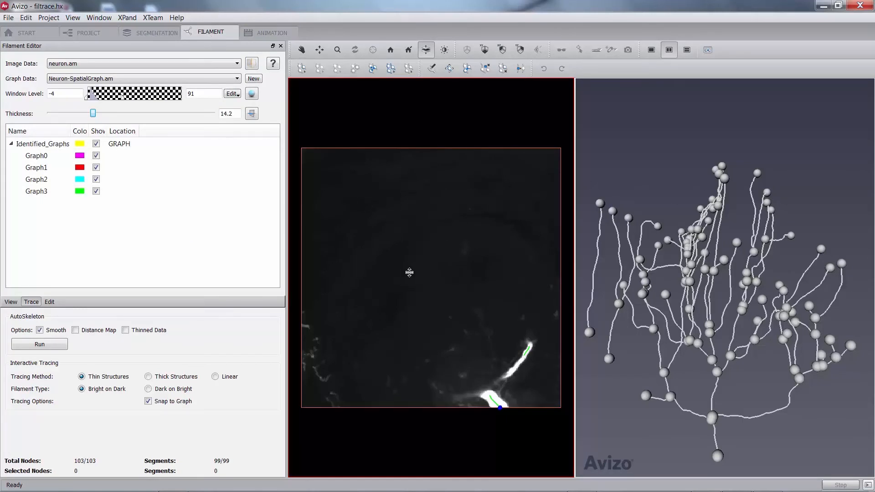
pyautogui.scroll(-3, 441, 282)
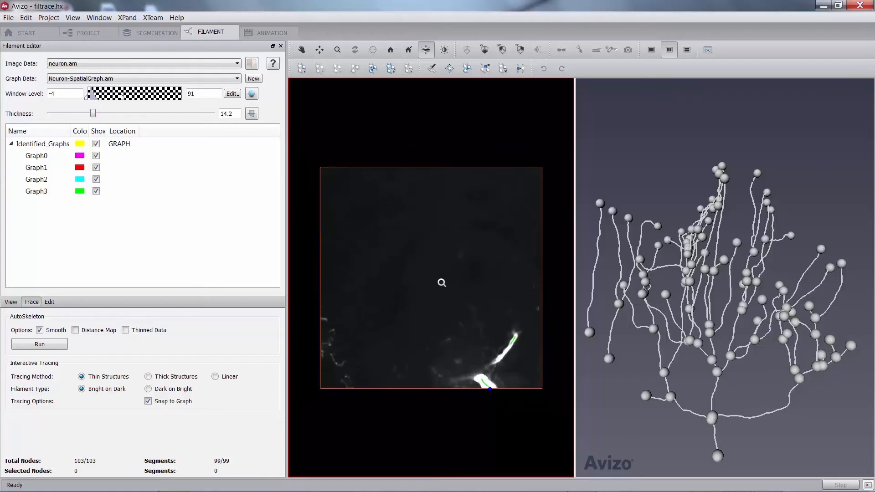
pyautogui.scroll(3, 441, 282)
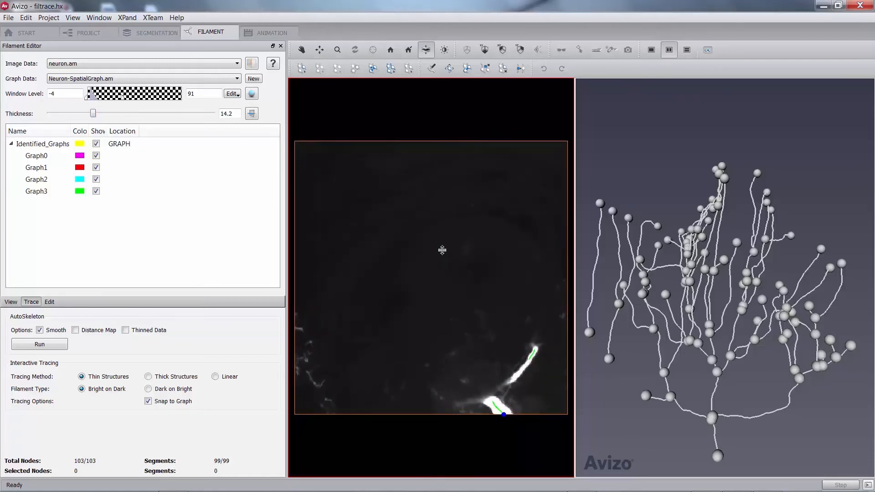
pyautogui.moveTo(442, 234); pyautogui.dragTo(434, 309)
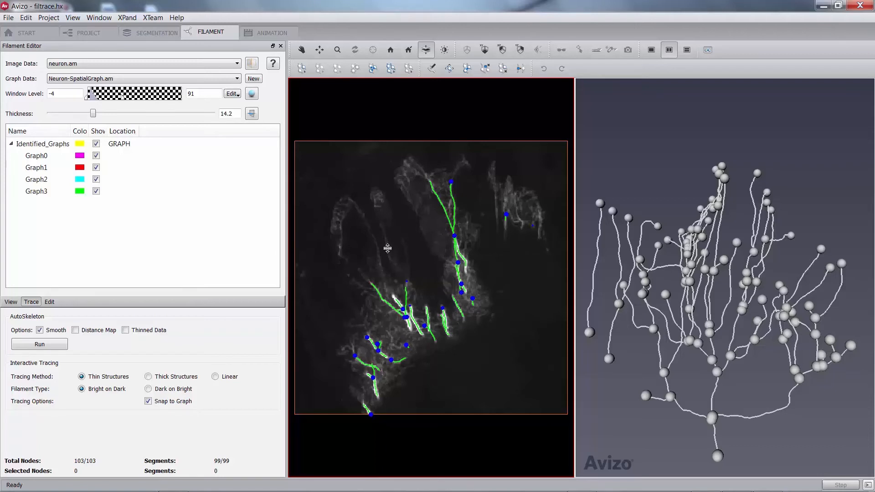
# Select the uppermost filament end node in the slice view and move it slightly upward along the bright structure
pyautogui.click(302, 68)
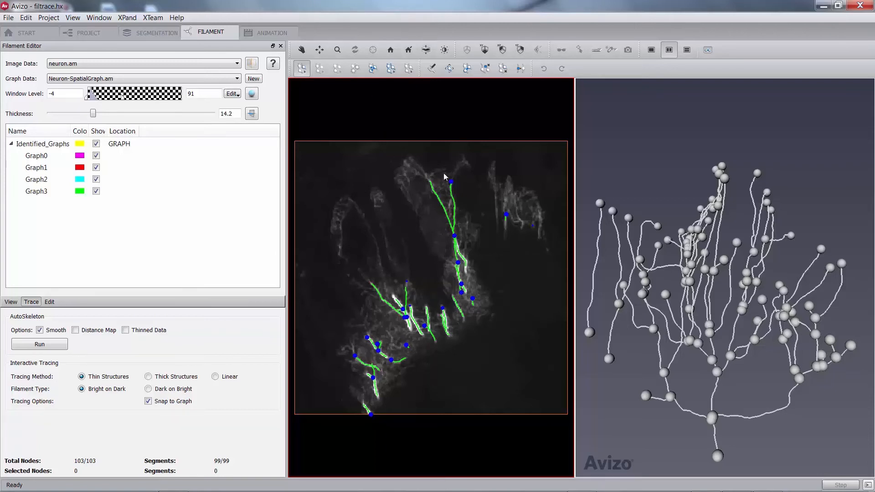
pyautogui.click(451, 183)
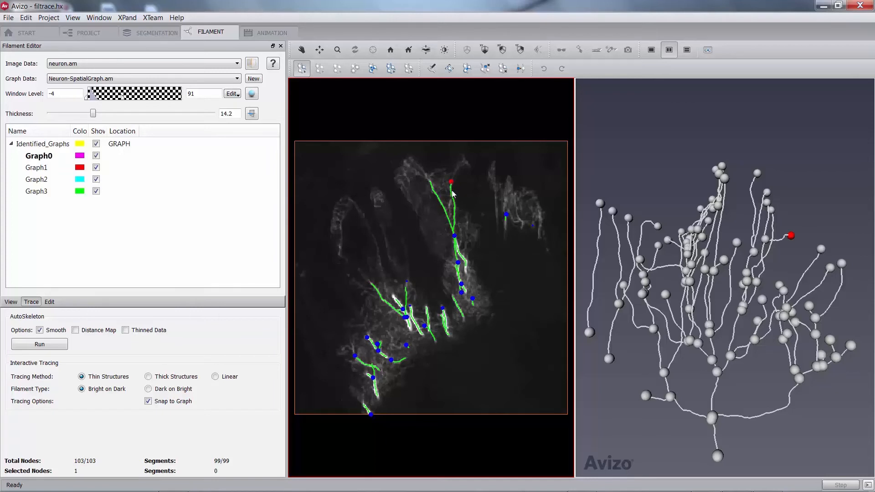
pyautogui.click(450, 69)
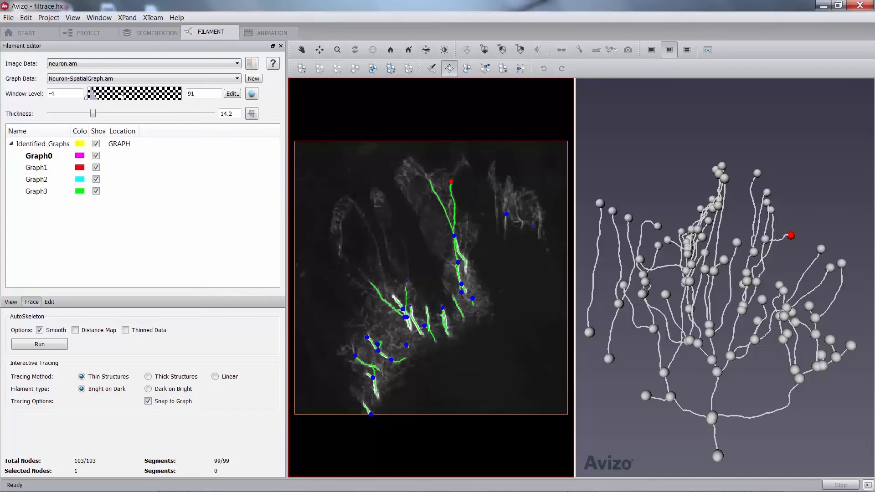
pyautogui.click(454, 174)
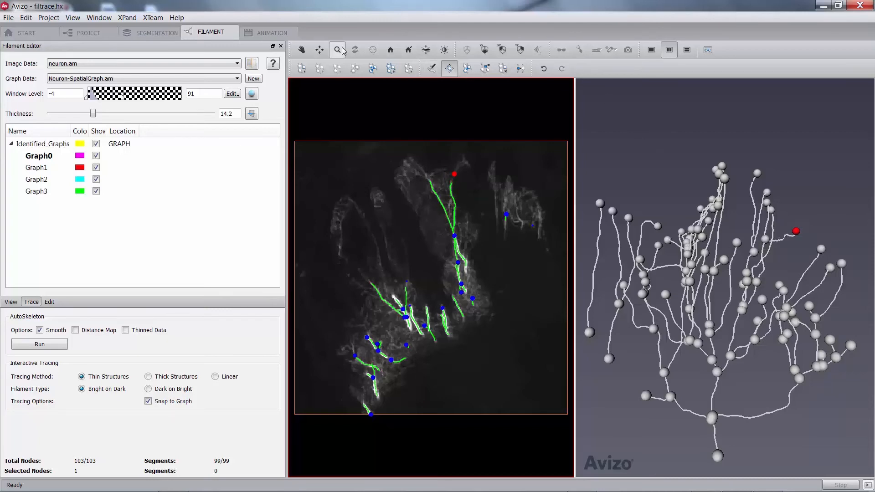
# Rotate the 3D neuron graph, view its display settings and run Identify Graphs to colour the separate graphs
pyautogui.click(301, 50)
pyautogui.moveTo(634, 291); pyautogui.dragTo(783, 203)
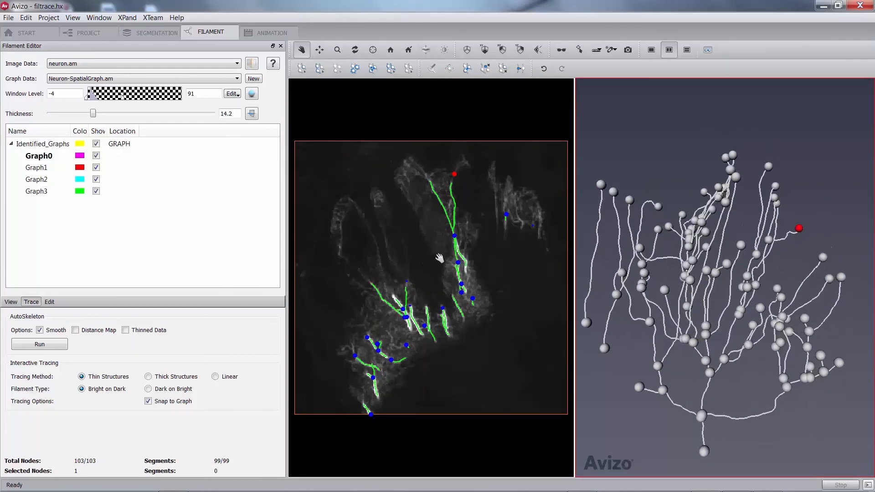
pyautogui.moveTo(711, 268); pyautogui.dragTo(699, 310)
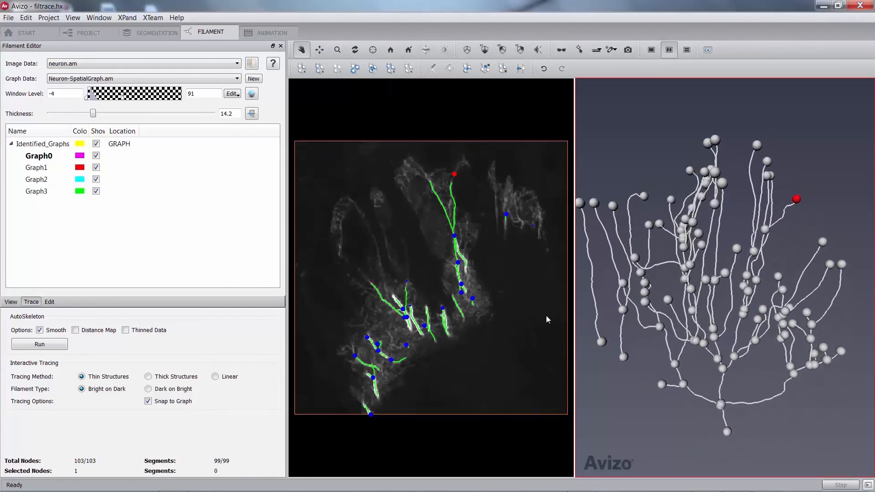
pyautogui.click(11, 302)
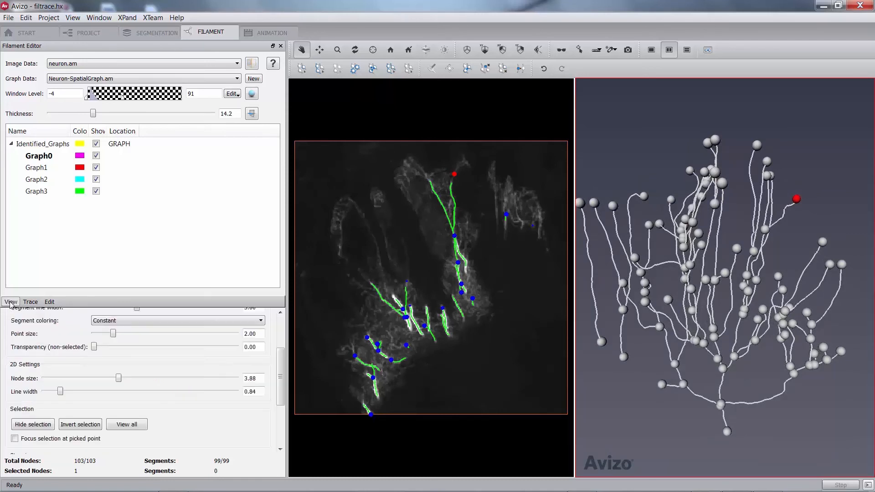
pyautogui.scroll(3, 91, 344)
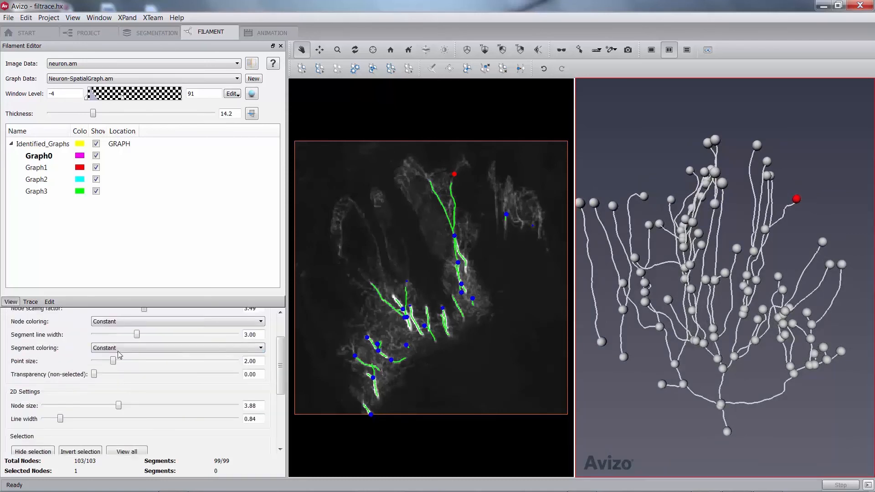
pyautogui.click(54, 303)
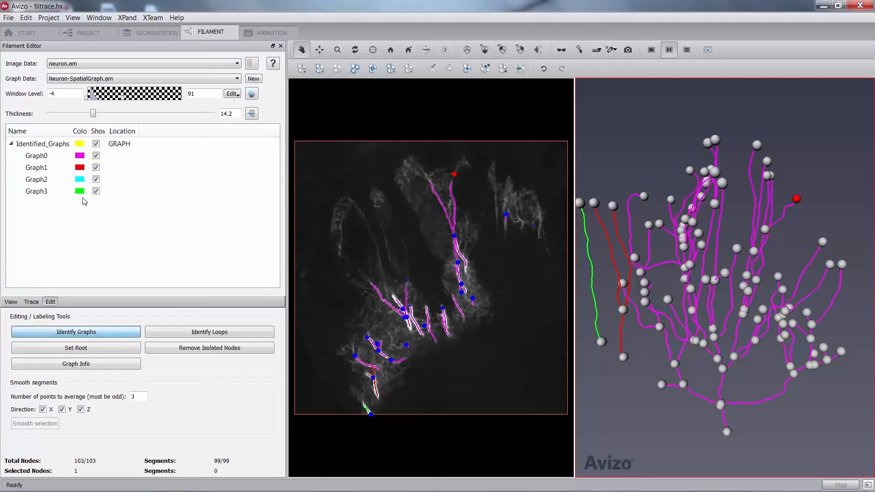
# Highlight the identified graphs Graph0 to Graph3 one after another in the slice and 3D views
pyautogui.click(40, 156)
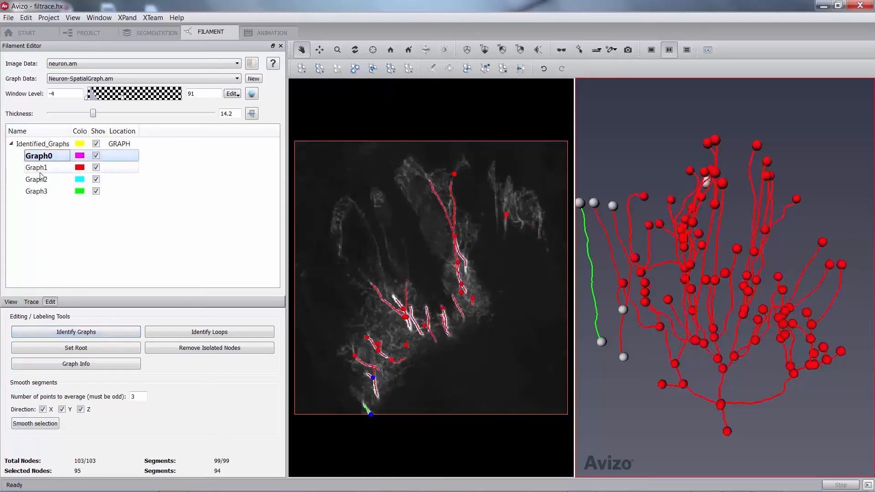
pyautogui.click(41, 168)
pyautogui.click(40, 180)
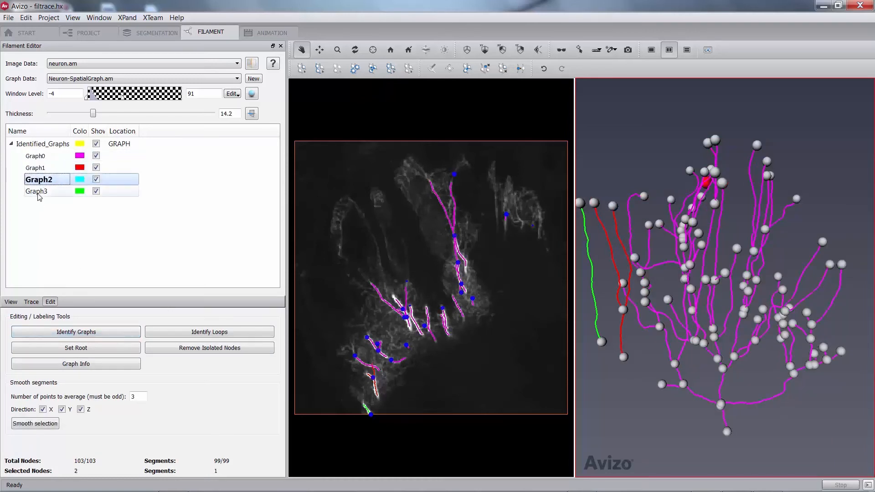
pyautogui.click(36, 191)
pyautogui.click(40, 180)
pyautogui.click(40, 168)
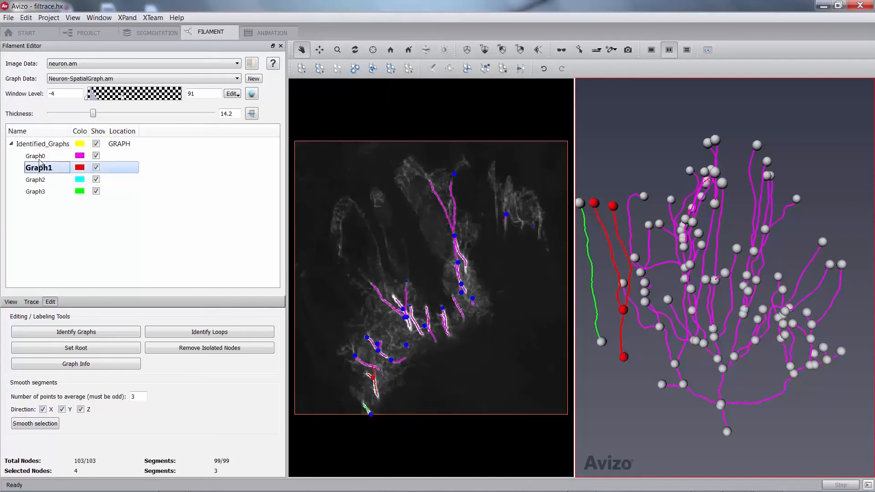
pyautogui.click(40, 158)
pyautogui.click(40, 168)
pyautogui.click(40, 179)
# Select the lowest trunk segment of the neuron graph and set it as the root to rank the branches
pyautogui.click(80, 347)
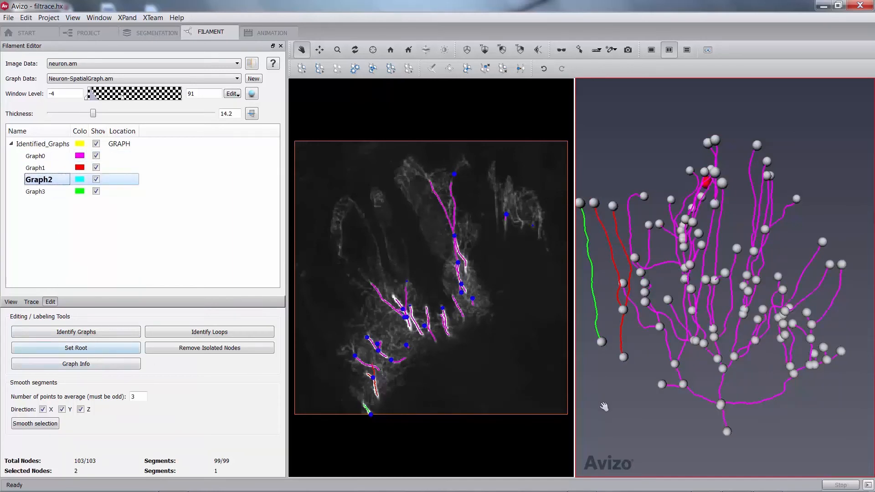
pyautogui.click(743, 440)
pyautogui.press('Escape')
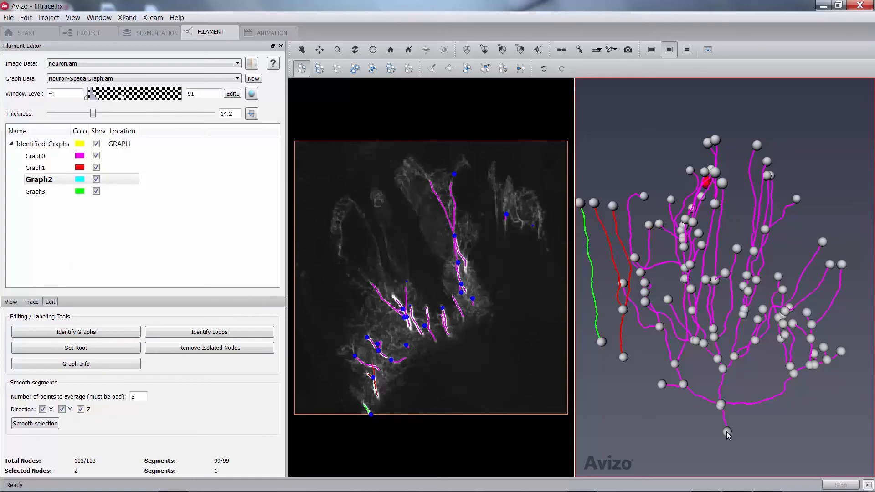
pyautogui.click(97, 332)
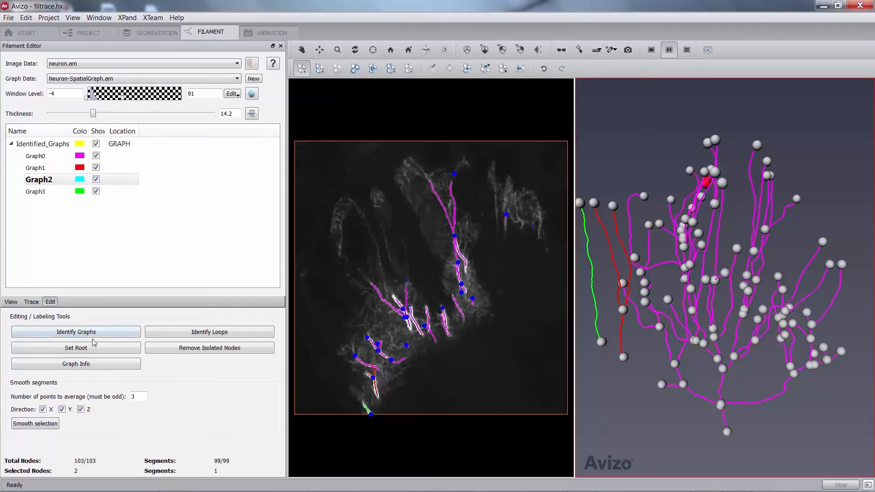
pyautogui.click(724, 418)
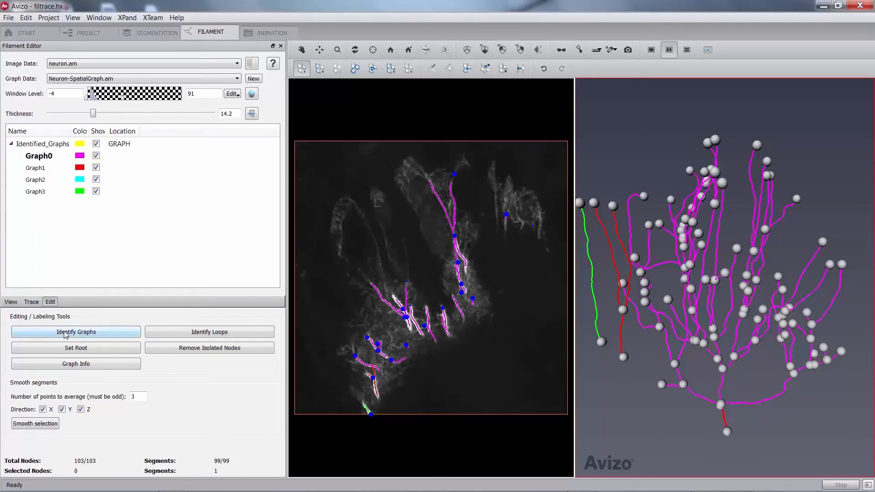
pyautogui.click(69, 349)
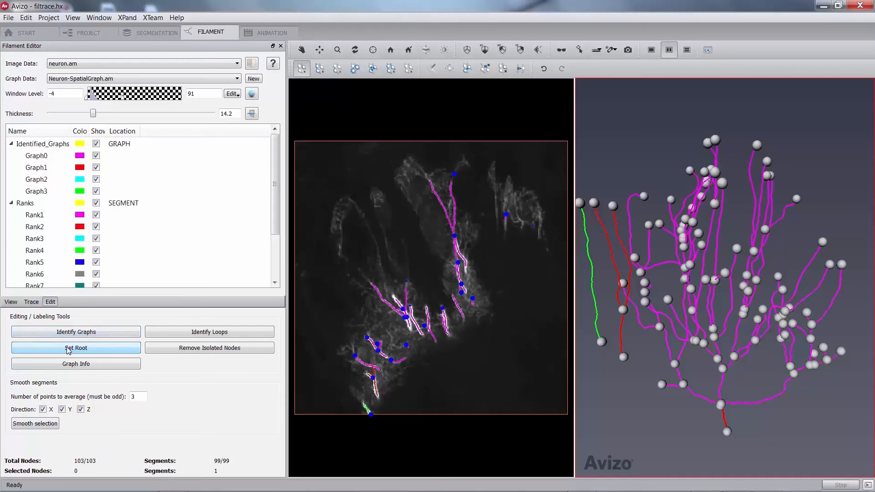
# Highlight the branch segments of Rank1 through Rank8 in turn, and return to the Project workspace
pyautogui.moveTo(274, 182); pyautogui.dragTo(277, 245)
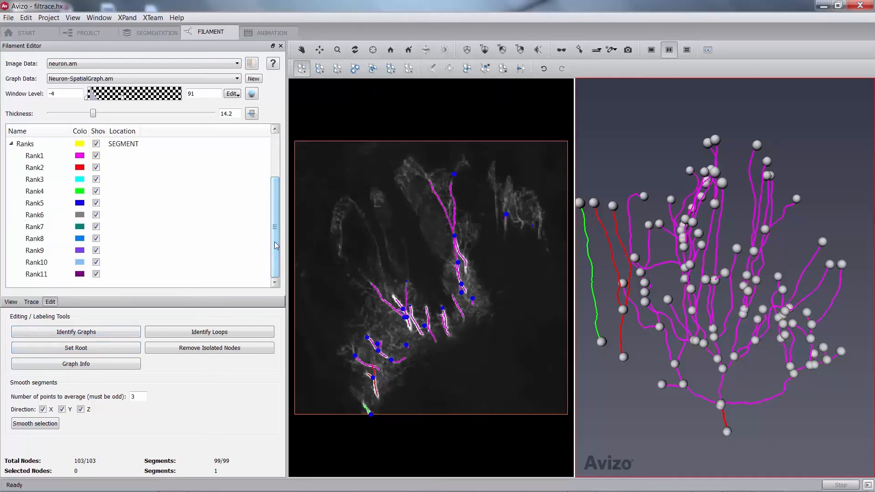
pyautogui.click(37, 158)
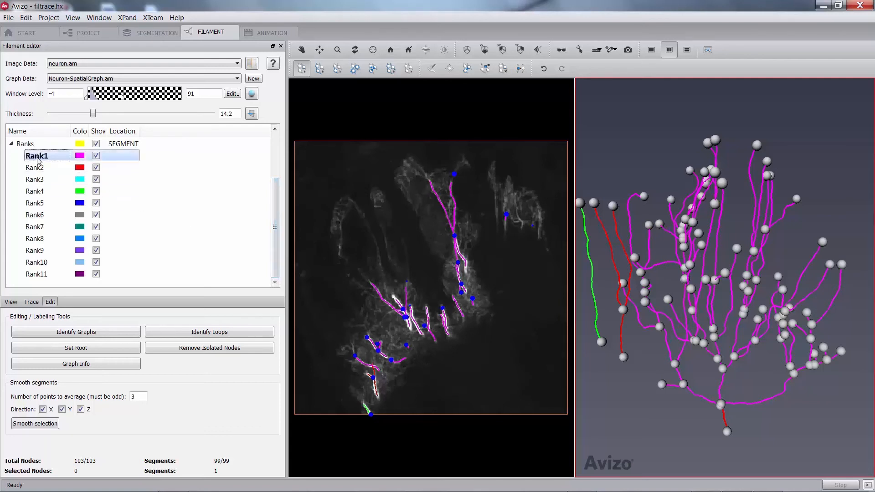
pyautogui.click(36, 171)
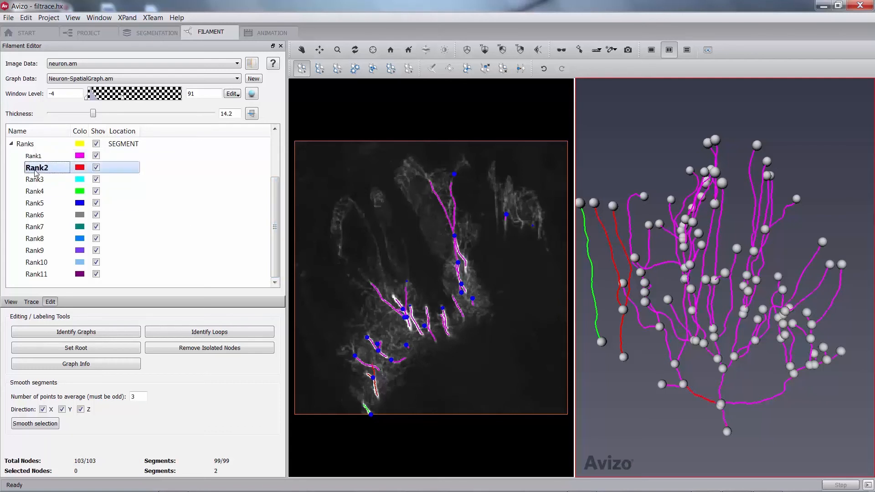
pyautogui.click(36, 182)
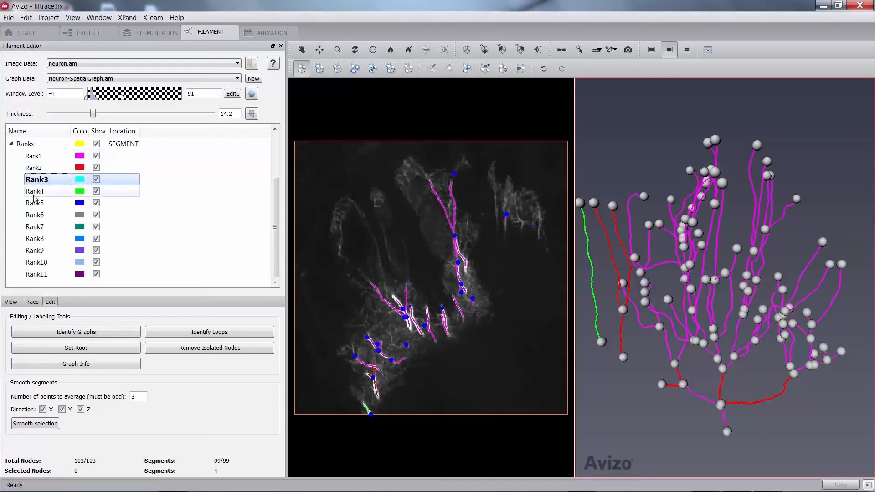
pyautogui.click(34, 196)
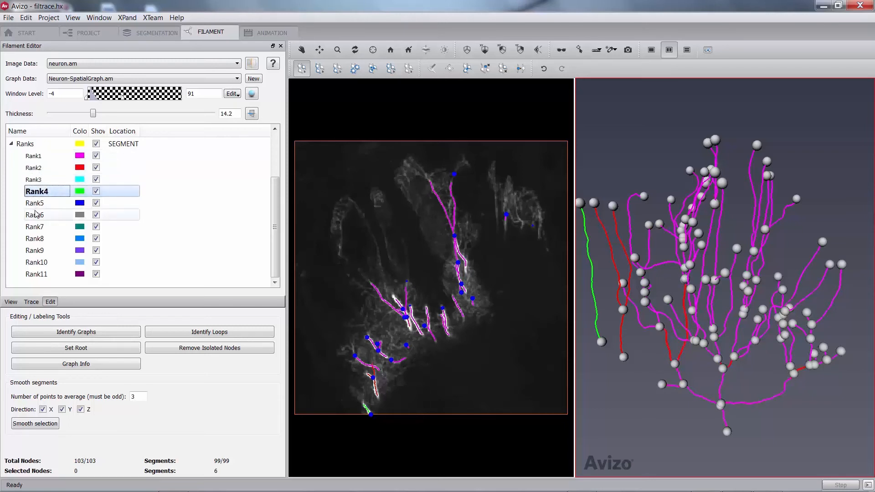
pyautogui.click(35, 203)
pyautogui.click(35, 215)
pyautogui.click(34, 227)
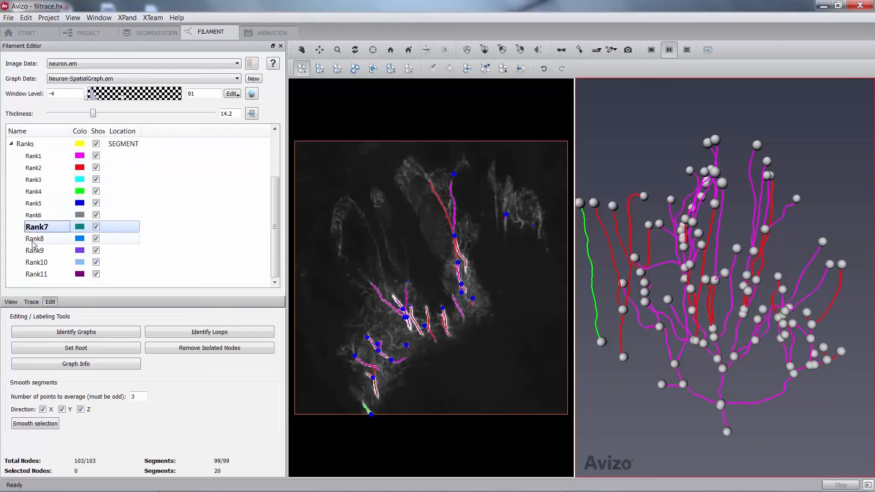
pyautogui.click(34, 241)
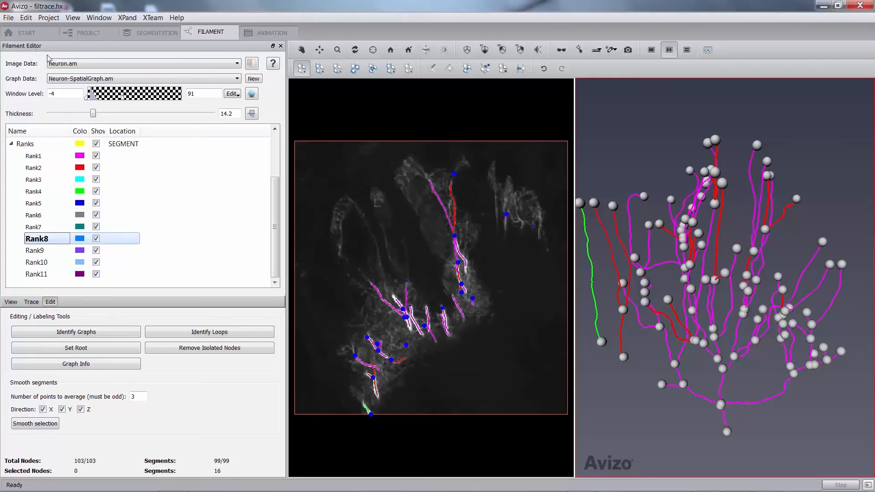
pyautogui.click(82, 36)
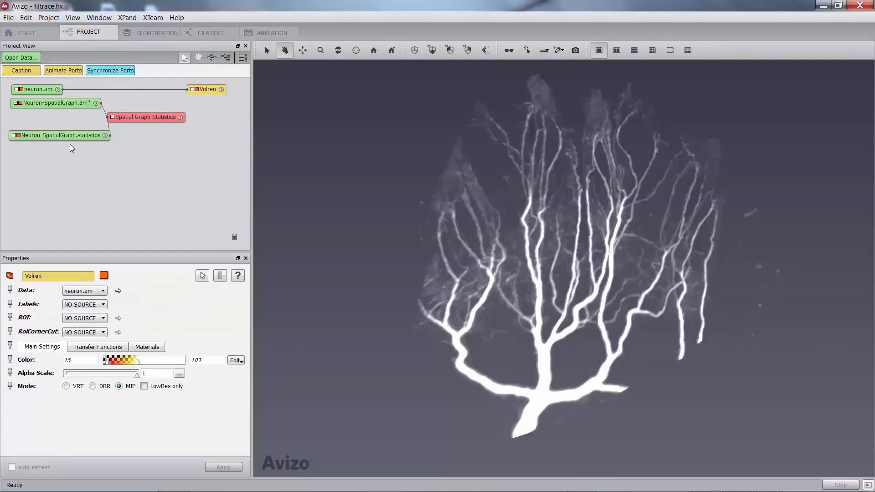
# Show the Neuron-SpatialGraph.statistics spreadsheet, enlarge the table area and widen the Number of Subgraphs and Number of Segments columns
pyautogui.click(70, 136)
pyautogui.click(82, 318)
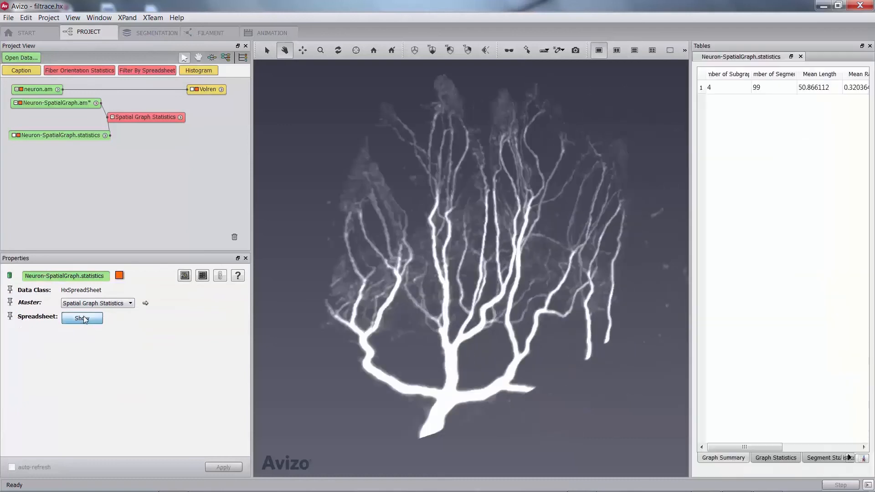
pyautogui.moveTo(689, 169); pyautogui.dragTo(431, 173)
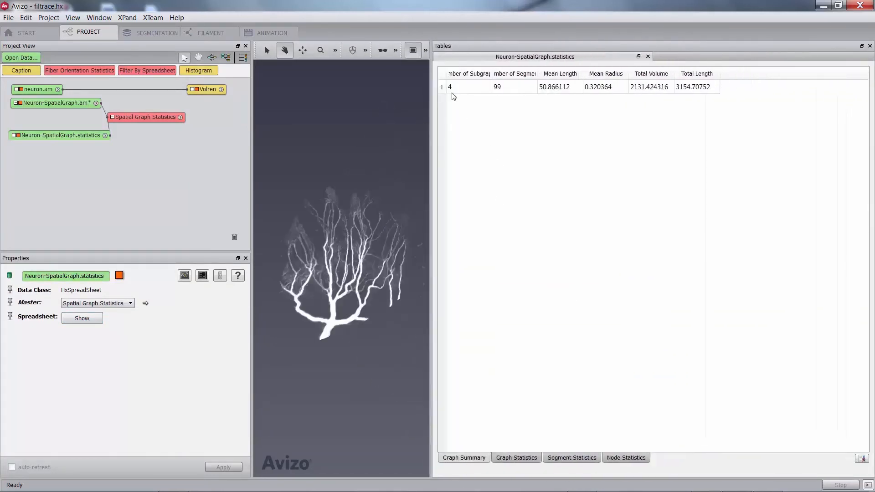
pyautogui.moveTo(492, 70); pyautogui.dragTo(522, 69)
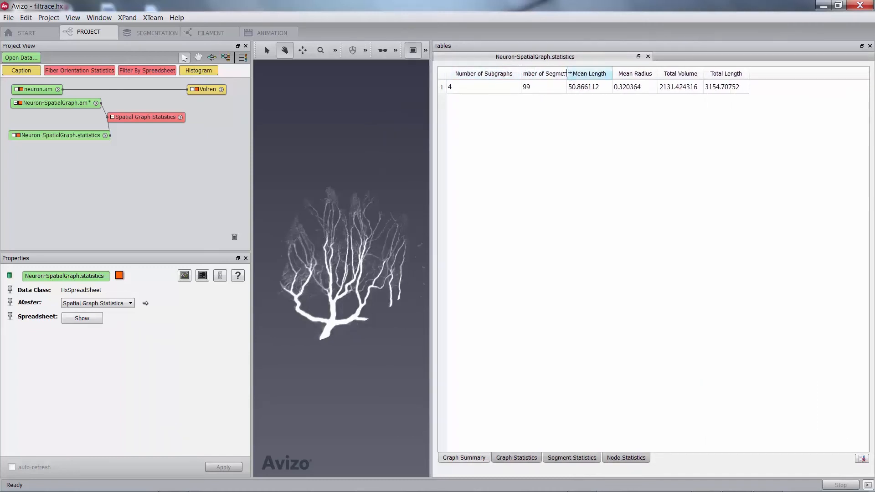
pyautogui.doubleClick(568, 75)
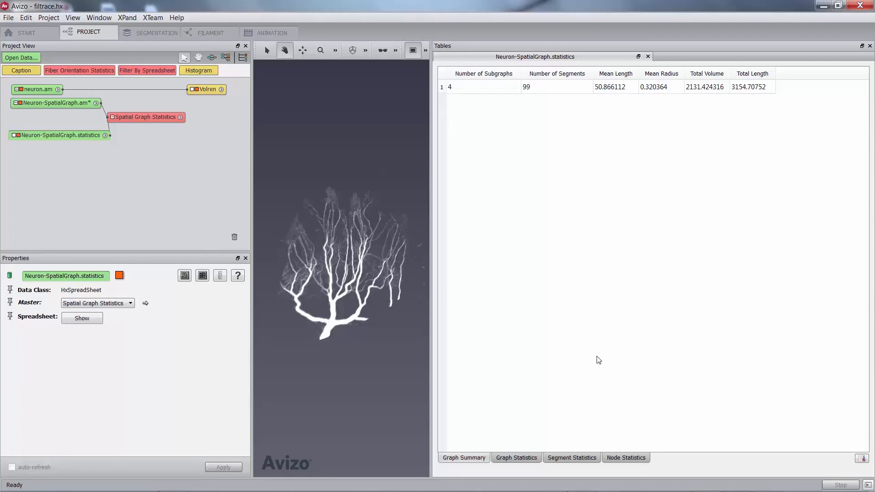
# Examine the per-graph statistics and the per-segment statistics of the neuron, widening the Orientation Theta column to read its heading
pyautogui.click(514, 458)
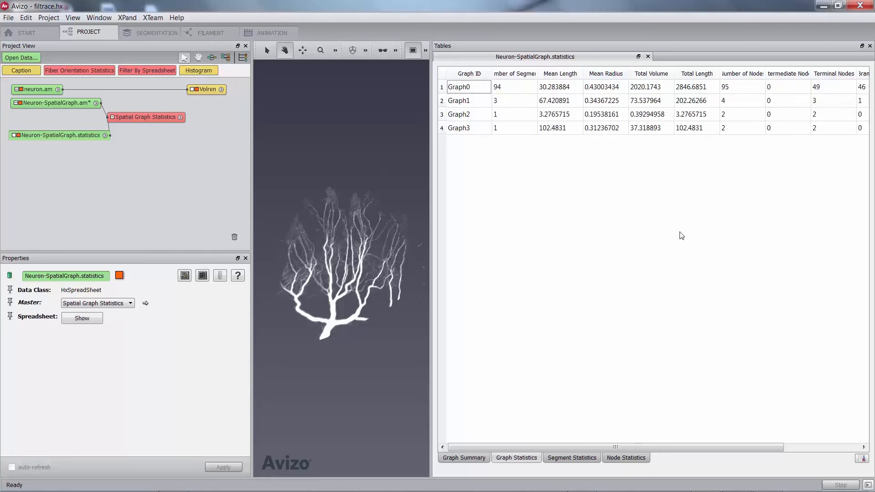
pyautogui.moveTo(662, 447); pyautogui.dragTo(576, 444)
pyautogui.click(567, 459)
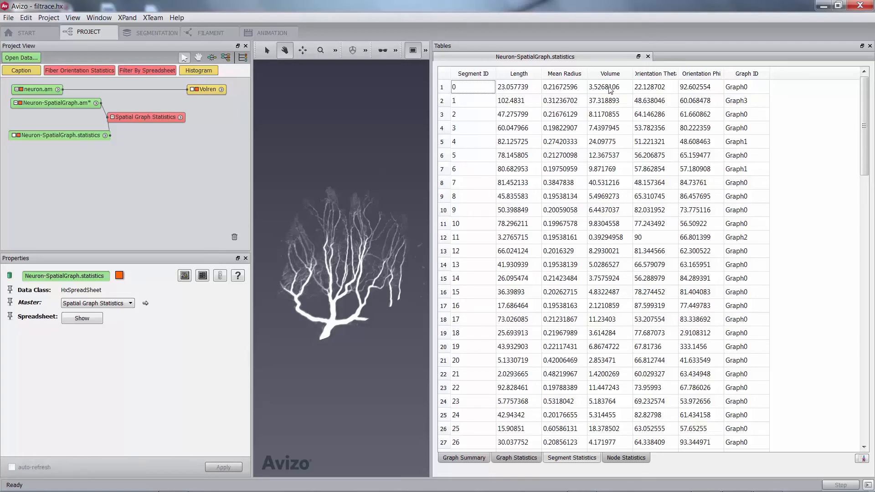
pyautogui.moveTo(679, 73); pyautogui.dragTo(736, 71)
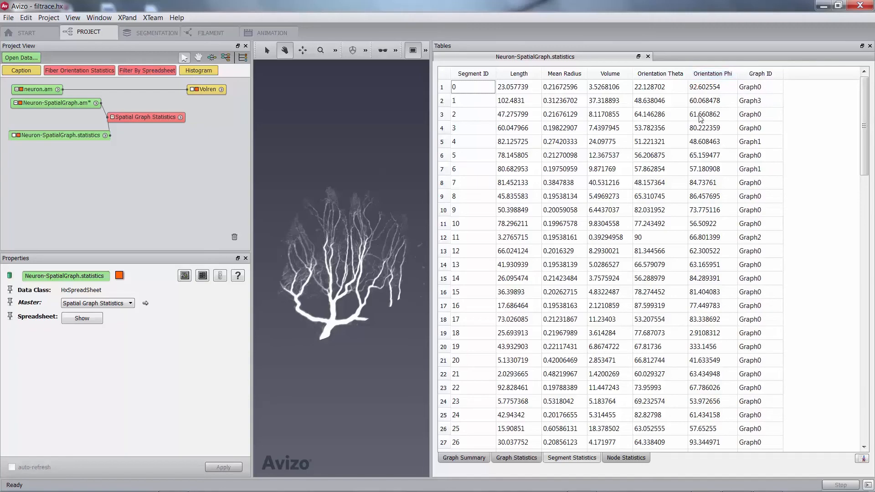